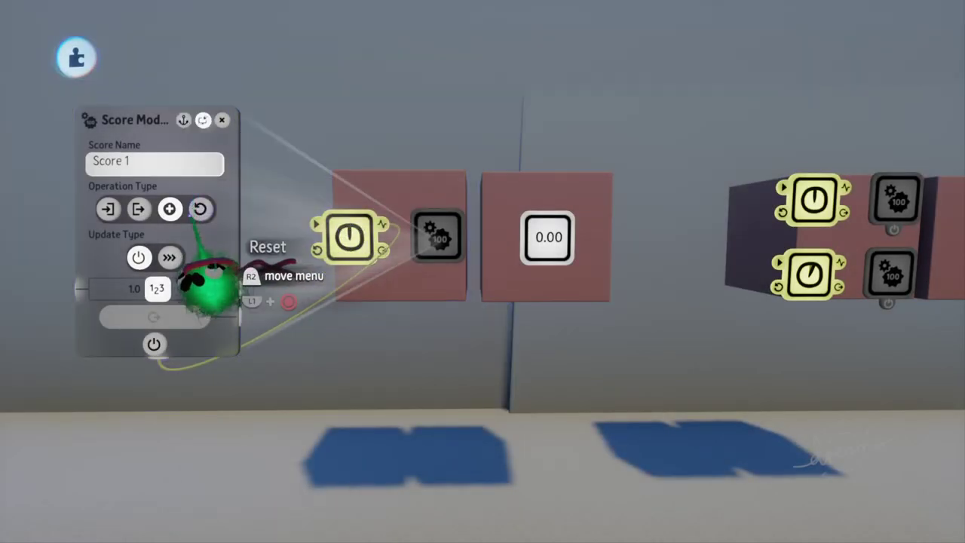
# - Close the Score Modifier's settings and turn on grid snap in the guides
pyautogui.press('Escape')
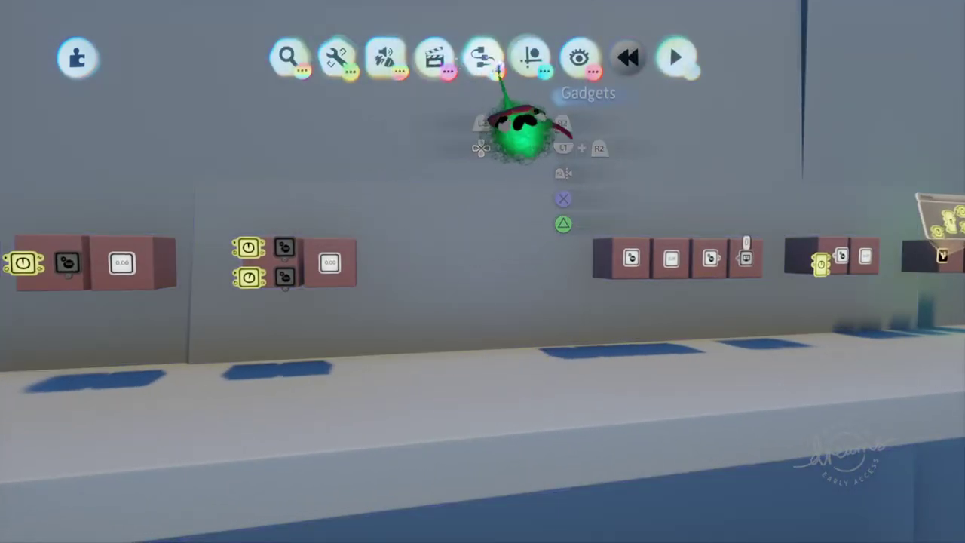
pyautogui.click(531, 59)
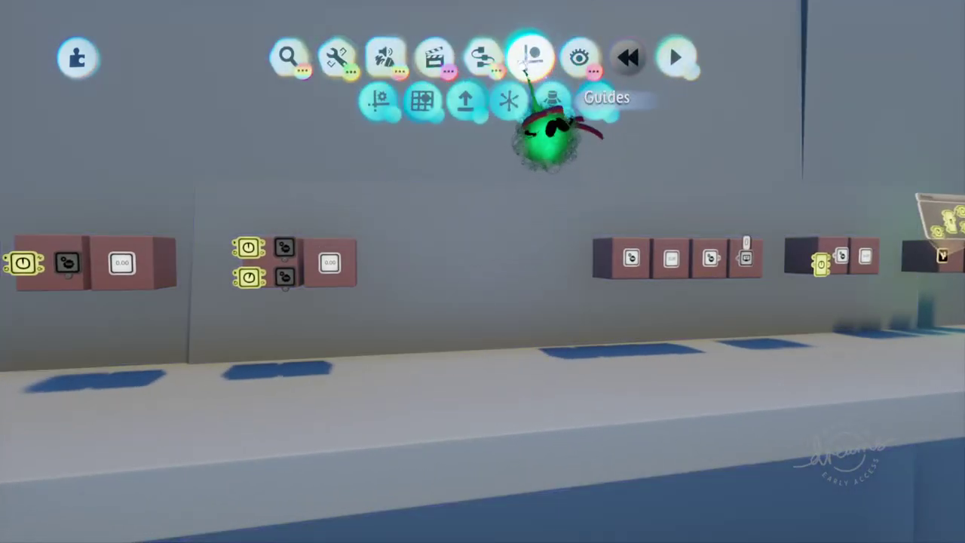
pyautogui.click(412, 106)
pyautogui.moveTo(460, 252)
pyautogui.mouseDown()
pyautogui.moveTo(460, 268)
pyautogui.moveTo(441, 263)
pyautogui.mouseUp()
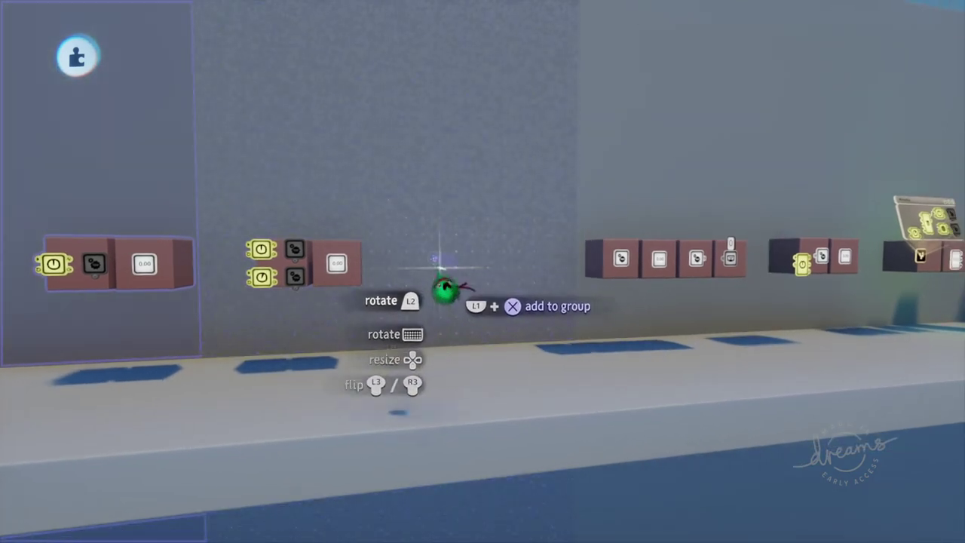
pyautogui.scroll(3, 421, 266)
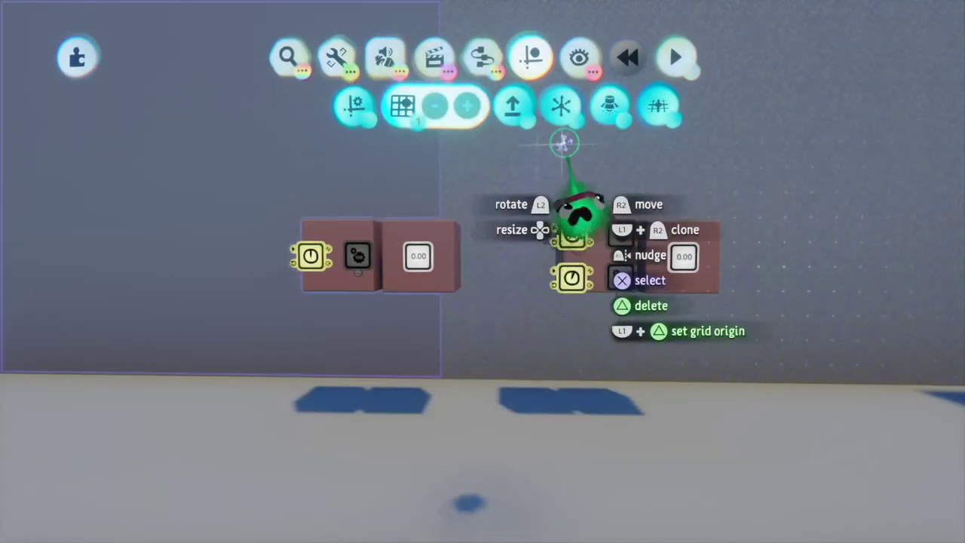
# - Start the scene's time so that the timers drive the score gadgets
pyautogui.click(676, 59)
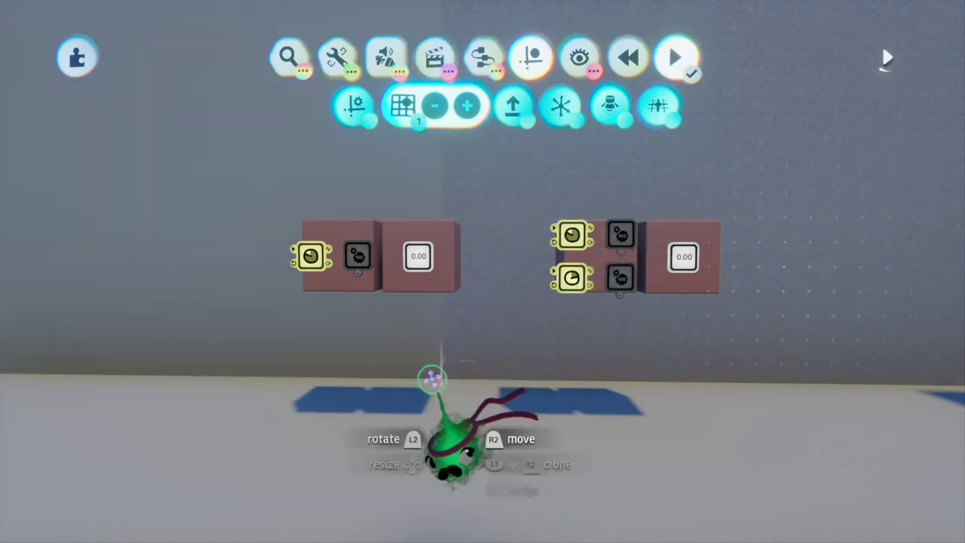
pyautogui.scroll(3, 464, 324)
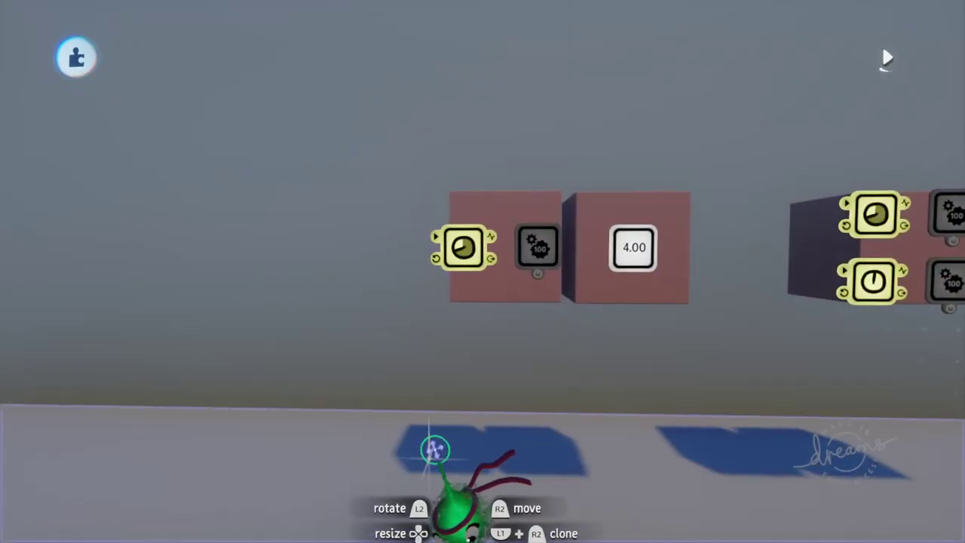
pyautogui.scroll(-2, 409, 497)
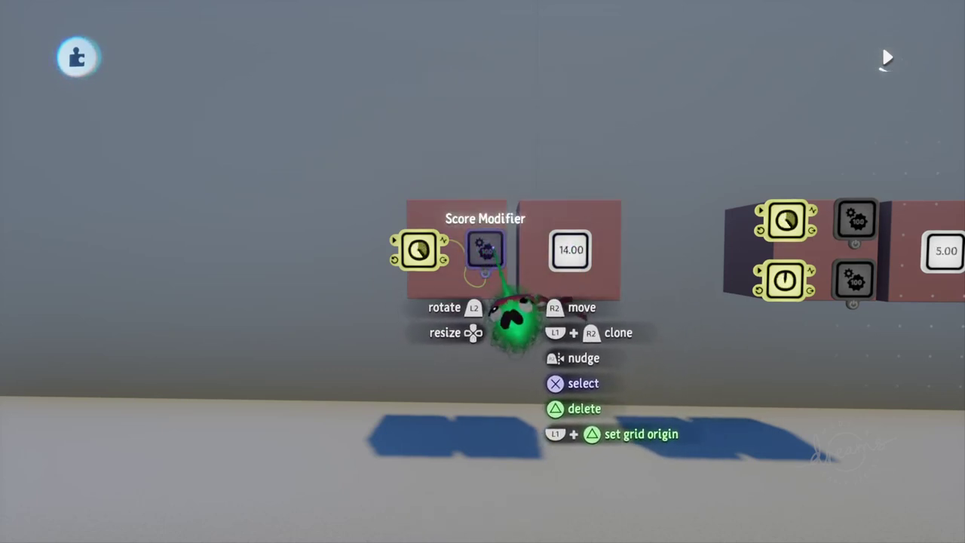
# - Examine the settings of the Score 1 modifier and its Score gadget, then close them
pyautogui.click(487, 252)
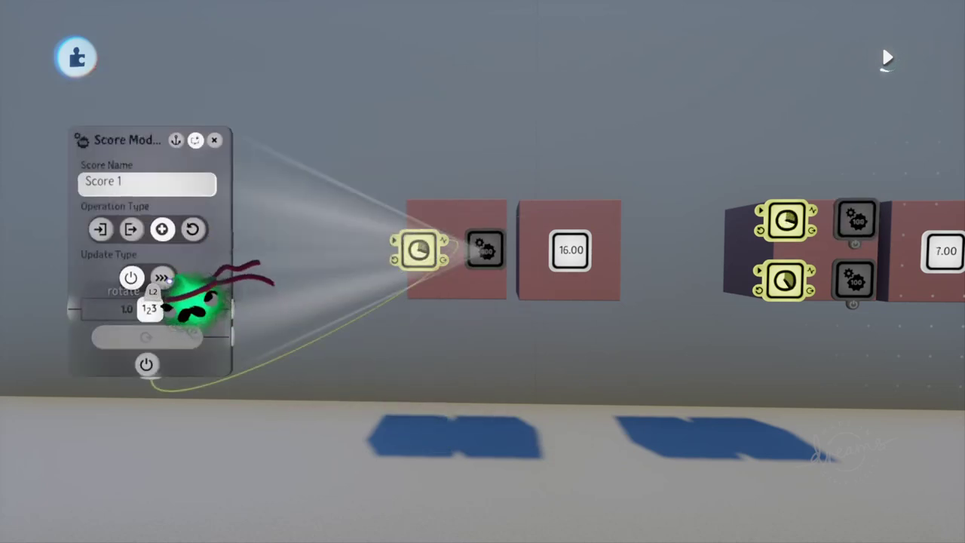
pyautogui.click(571, 253)
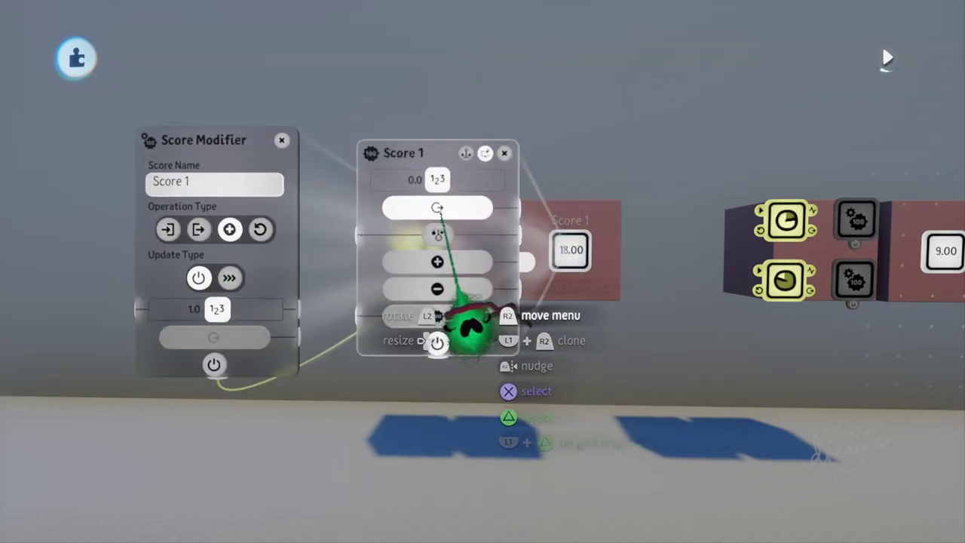
pyautogui.moveTo(463, 323); pyautogui.dragTo(776, 291)
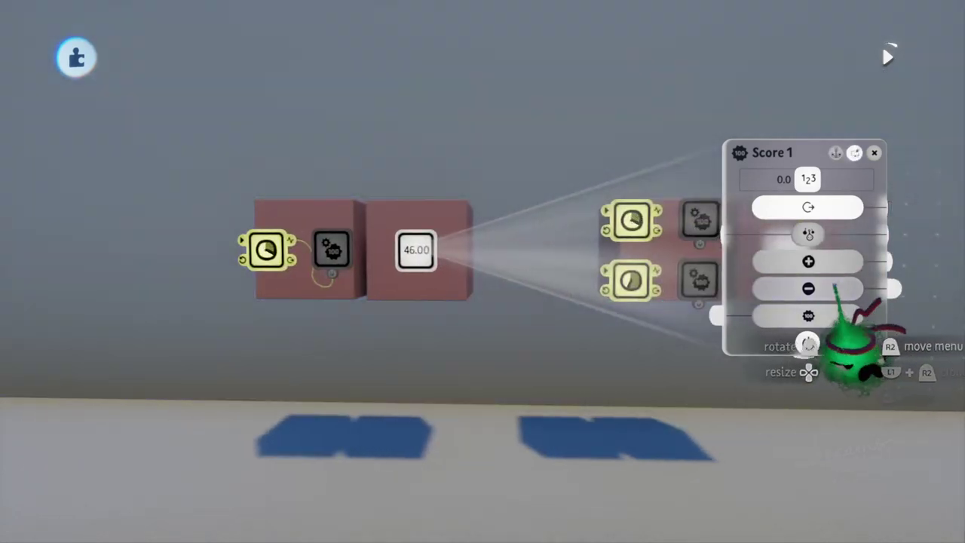
pyautogui.press('Escape')
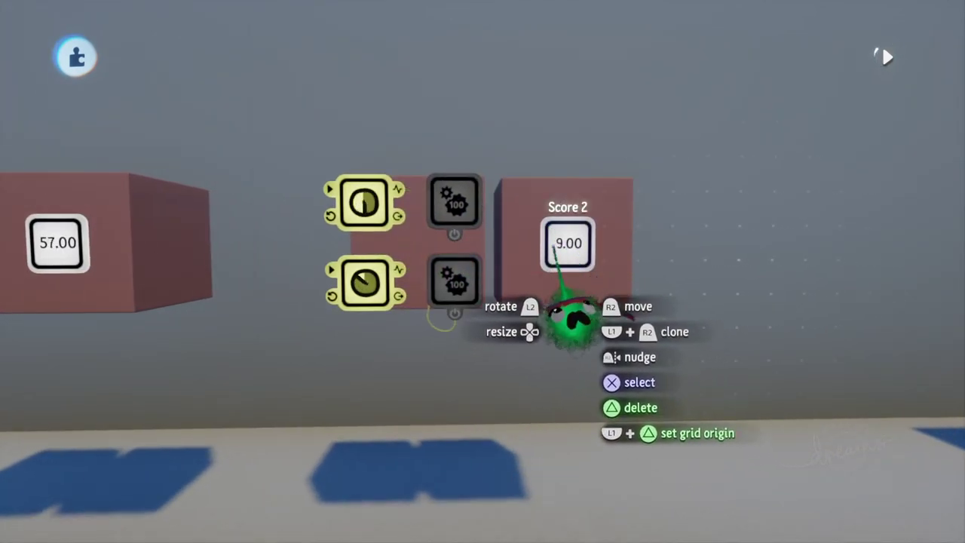
# - Examine the Set operation in the lower Score 2 modifier's settings, then close them
pyautogui.click(457, 292)
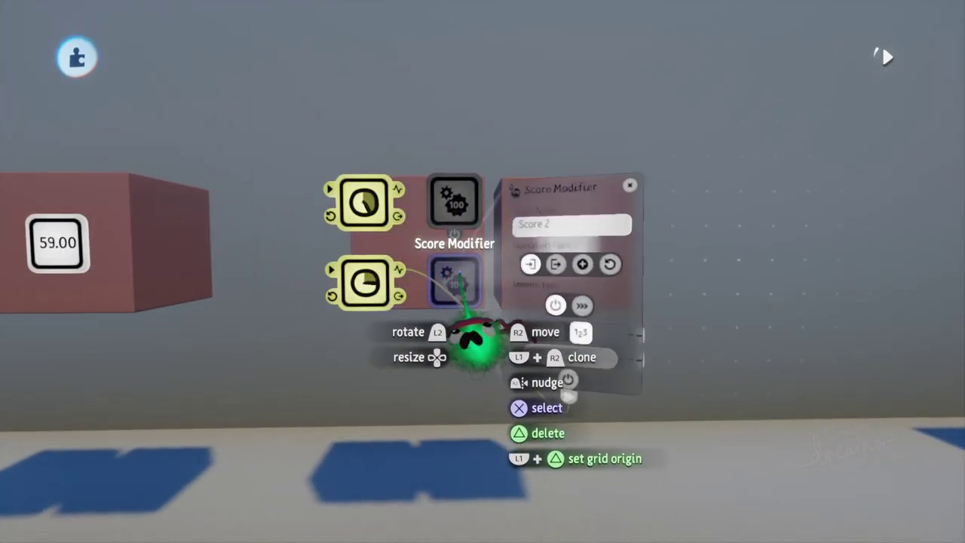
pyautogui.moveTo(582, 368); pyautogui.dragTo(769, 270)
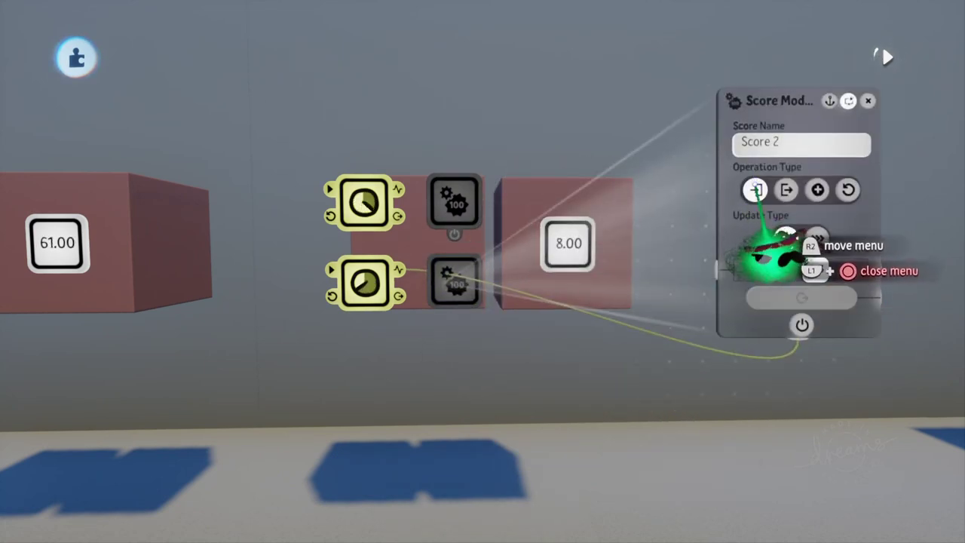
pyautogui.moveTo(757, 190)
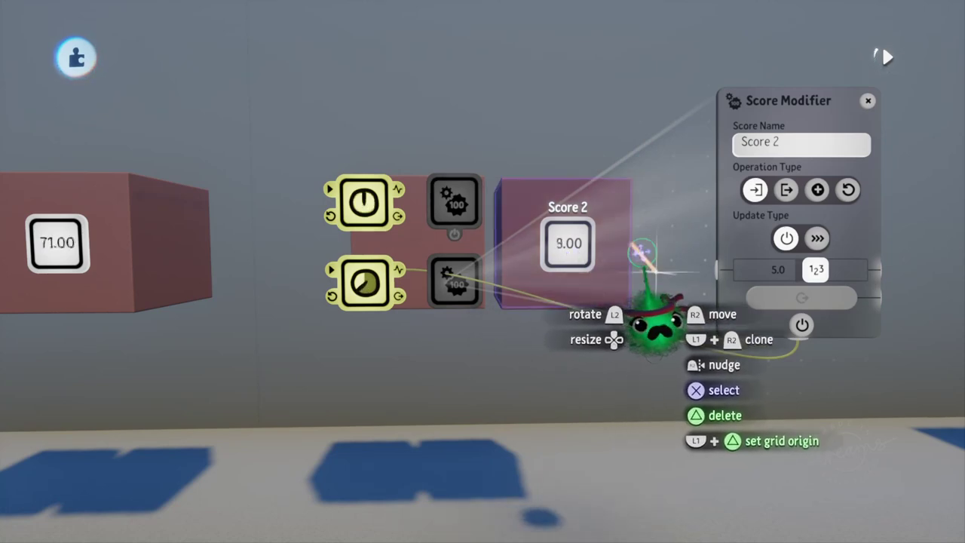
pyautogui.press('Escape')
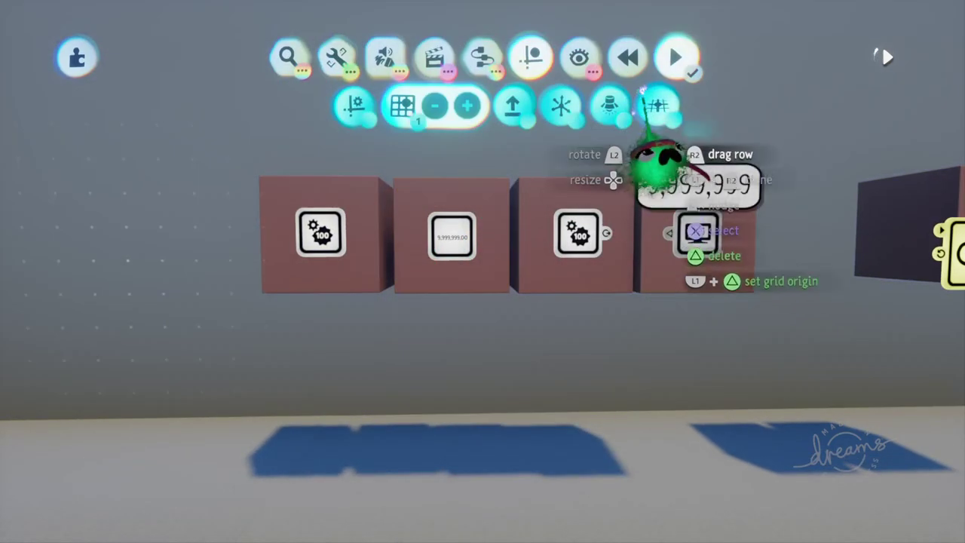
# - Rewind and replay the scene, and examine the update type and operation value of the Score 3 modifier that adds points
pyautogui.click(629, 58)
pyautogui.click(676, 58)
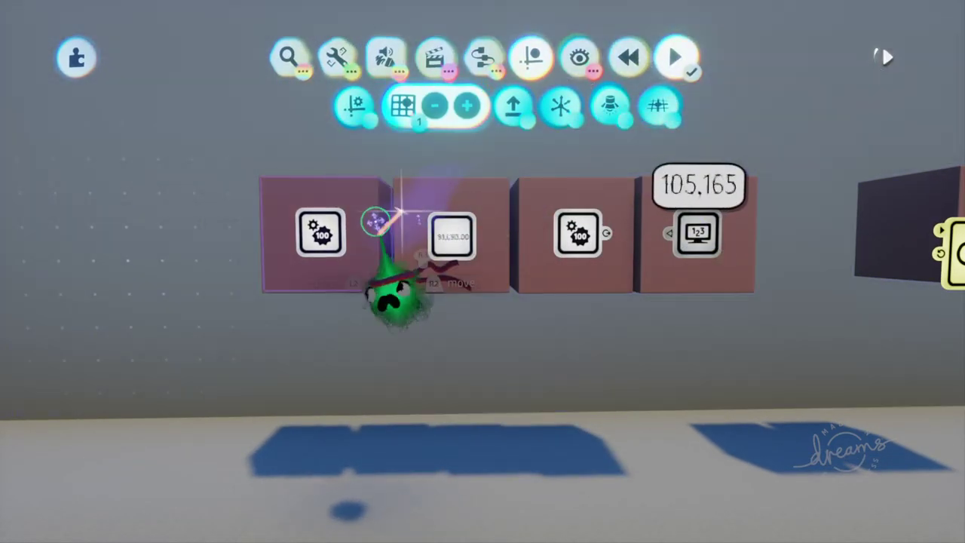
pyautogui.click(321, 234)
pyautogui.moveTo(457, 342); pyautogui.dragTo(162, 342)
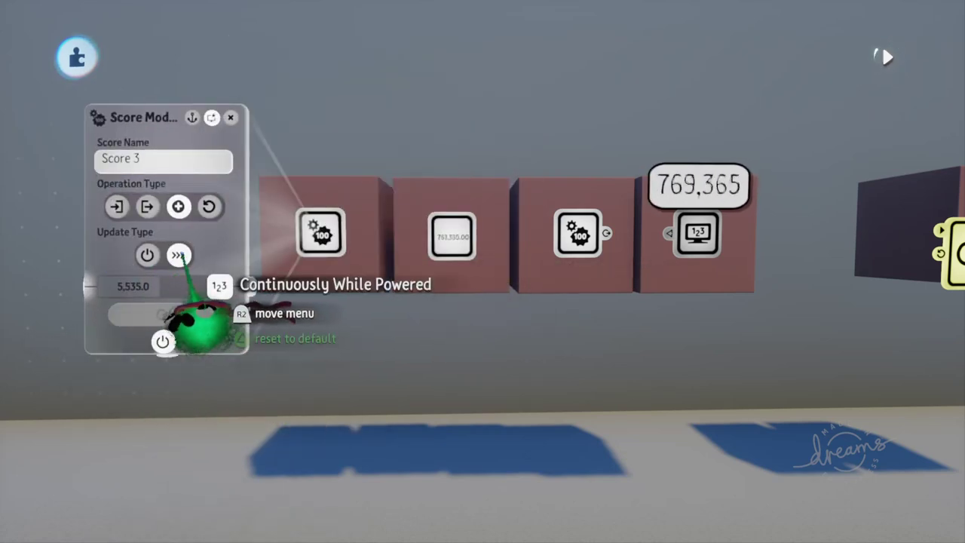
pyautogui.moveTo(180, 257)
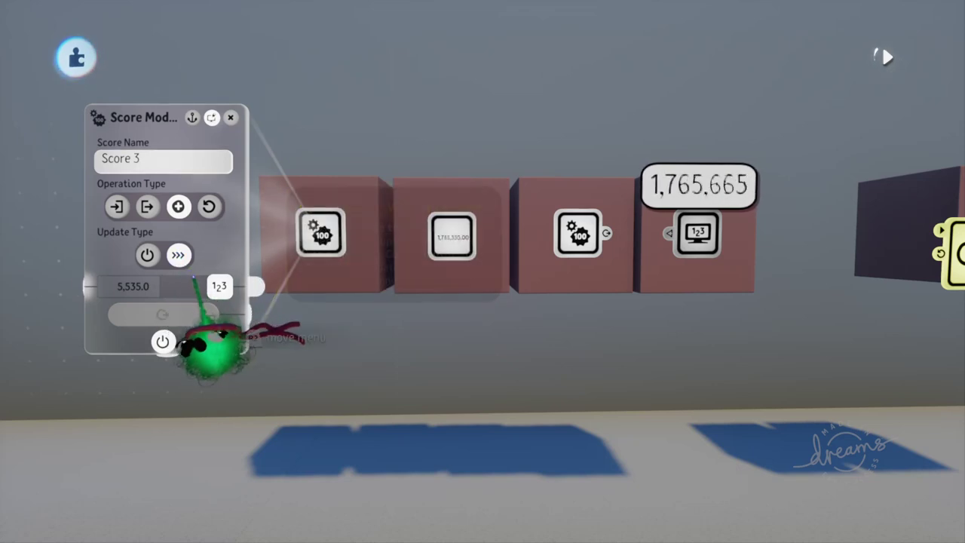
pyautogui.moveTo(199, 287)
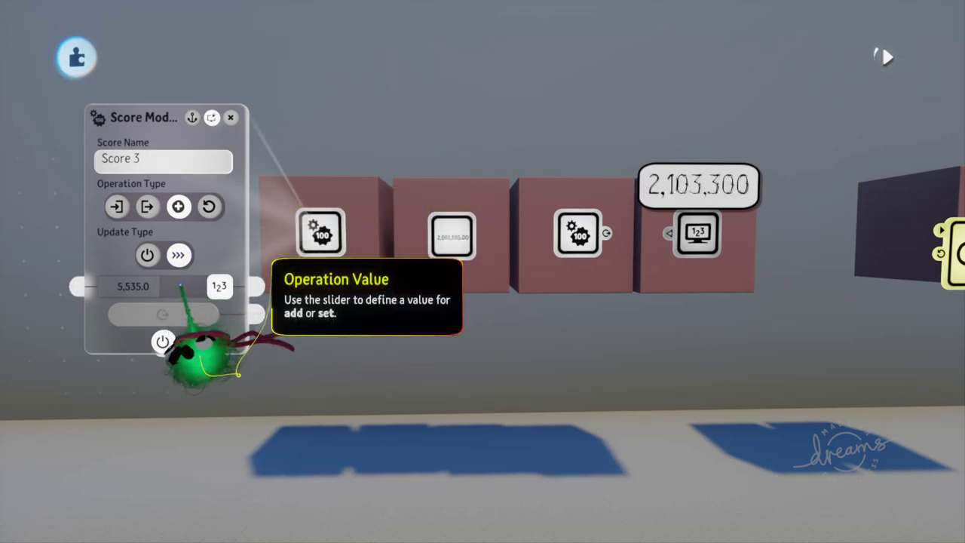
pyautogui.press('Escape')
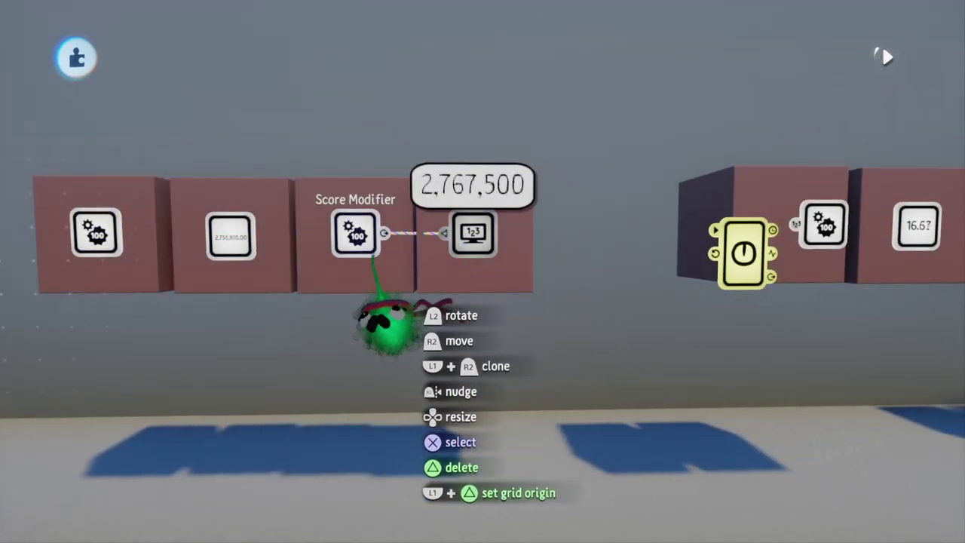
# - Examine the Get operation of the Score 3 modifier wired to the number displayer
pyautogui.click(369, 297)
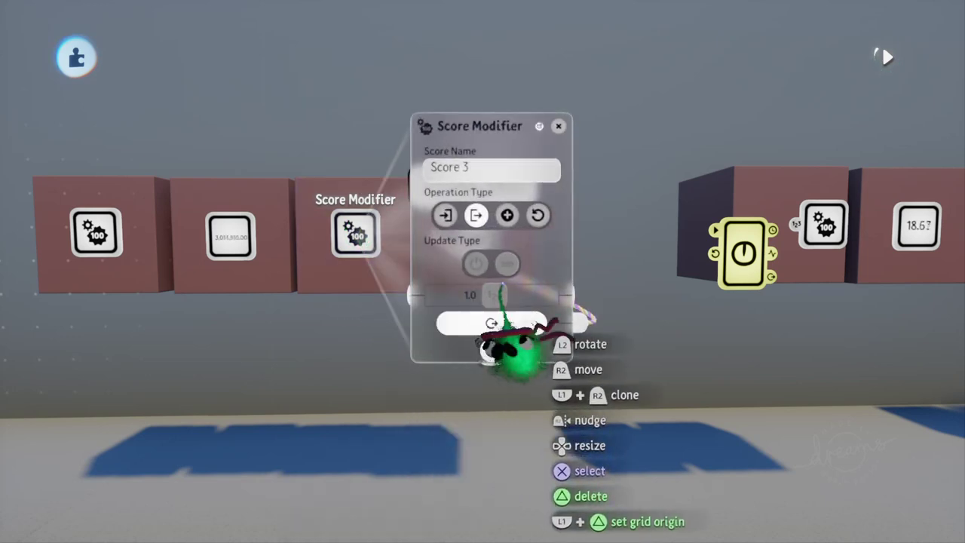
pyautogui.moveTo(405, 216)
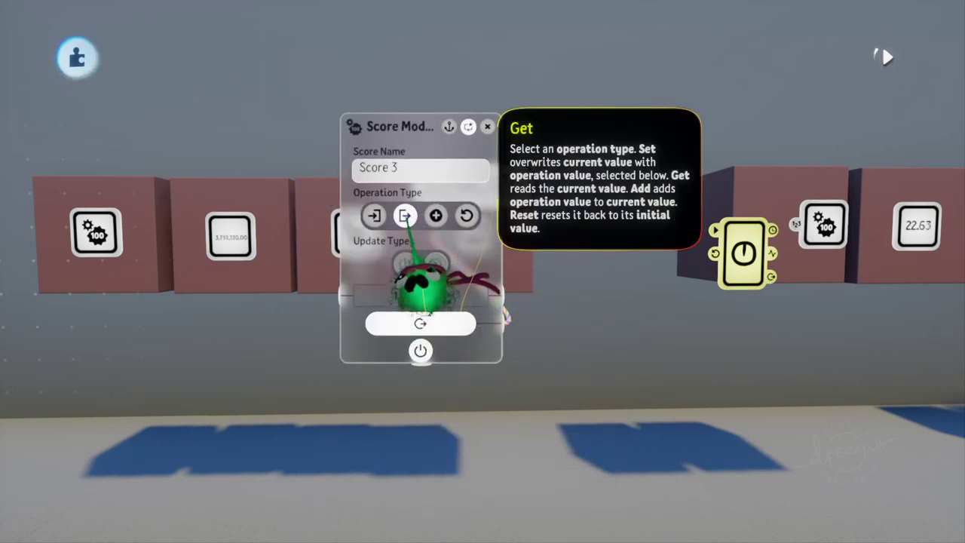
pyautogui.moveTo(431, 381)
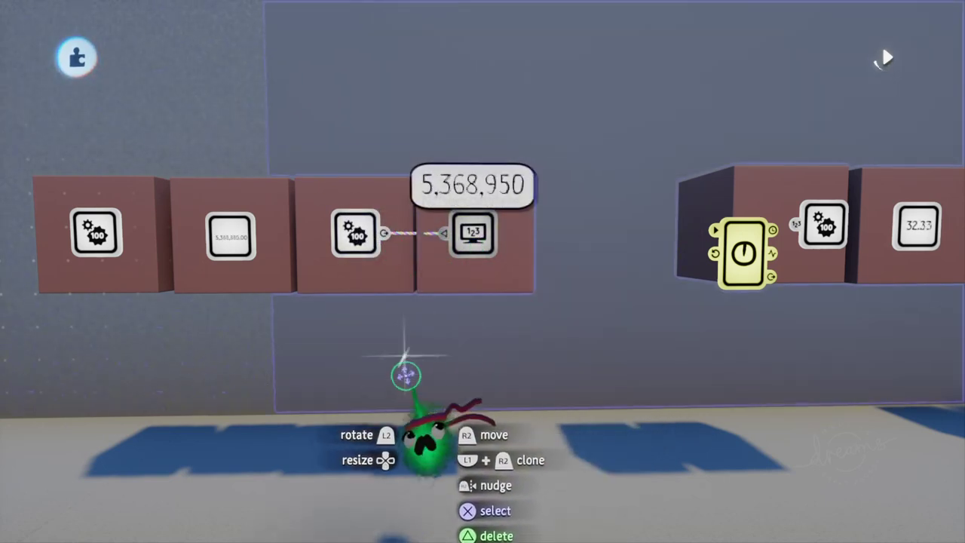
# - Open the settings of the timer wired to the Score 5 modifier and examine its time values
pyautogui.hscroll(10, 360, 400)
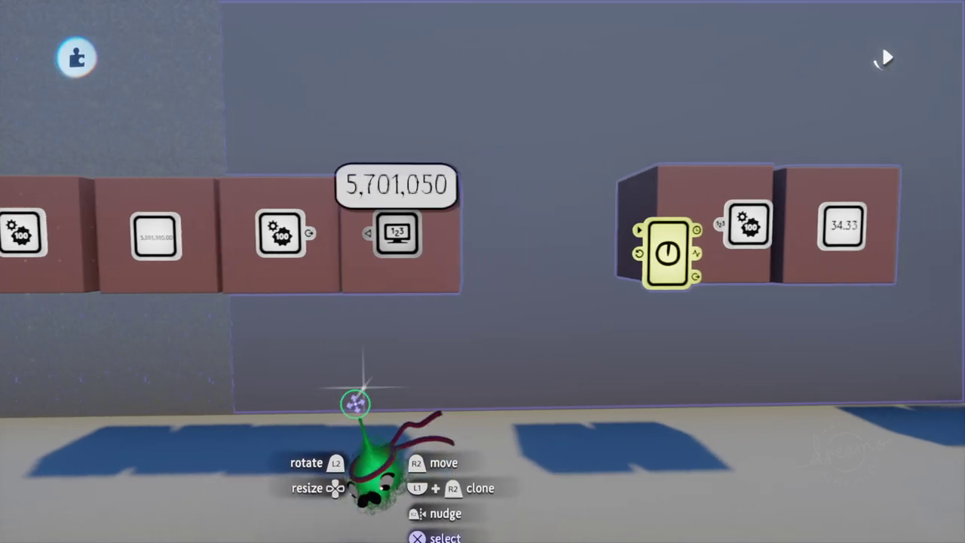
pyautogui.hscroll(8, 354, 400)
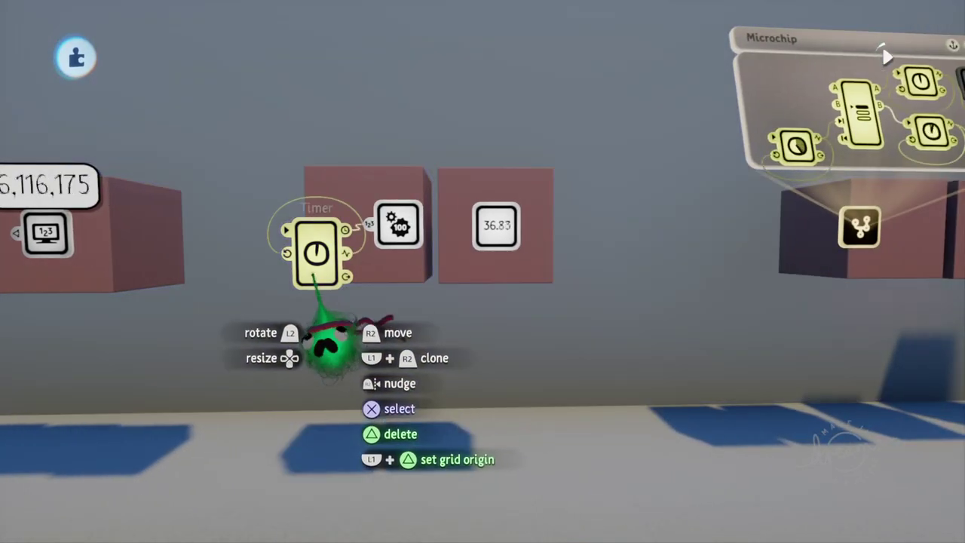
pyautogui.click(318, 254)
pyautogui.moveTo(463, 384); pyautogui.dragTo(222, 319)
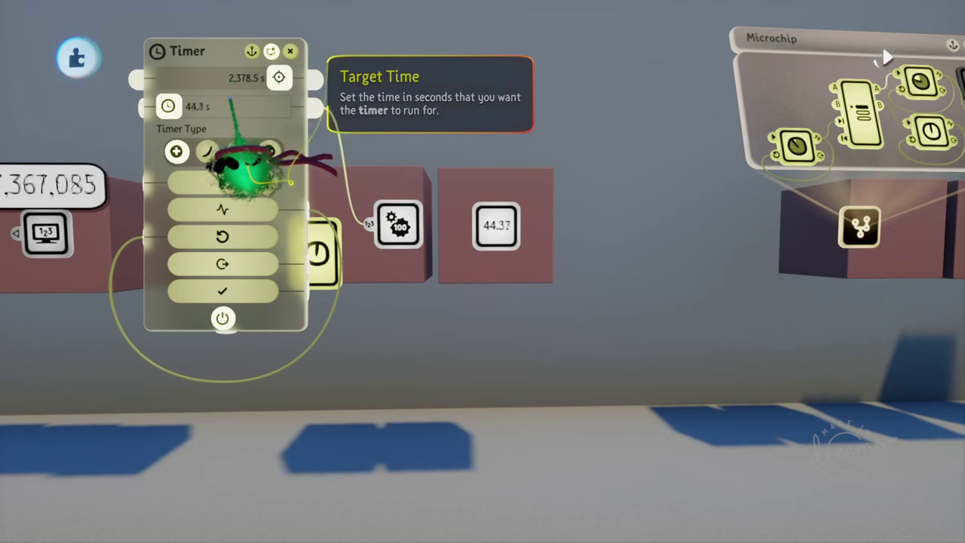
# - Examine the timer's wire into the Score 5 modifier's Operation Value, cycle its blend mode, and close both gadgets' settings
pyautogui.moveTo(302, 110); pyautogui.dragTo(396, 222)
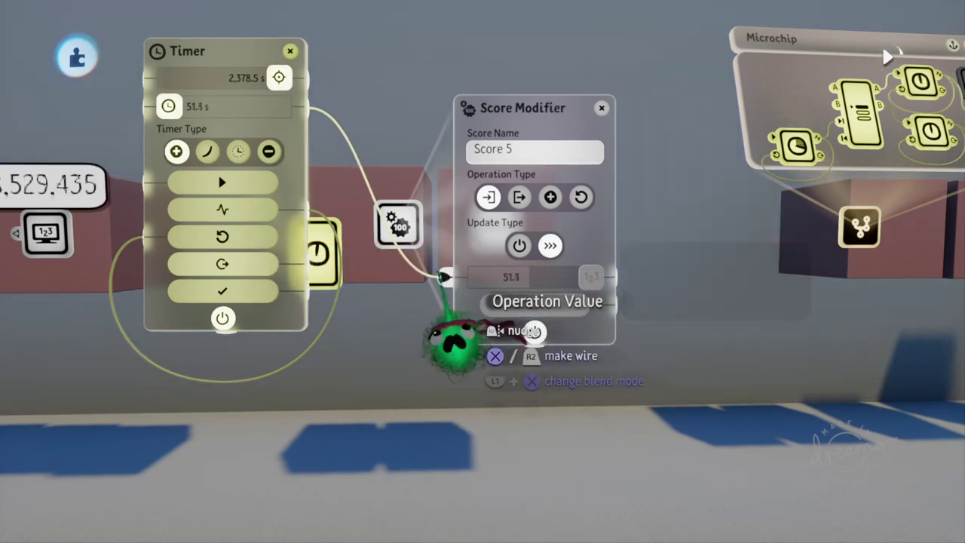
pyautogui.click(455, 341)
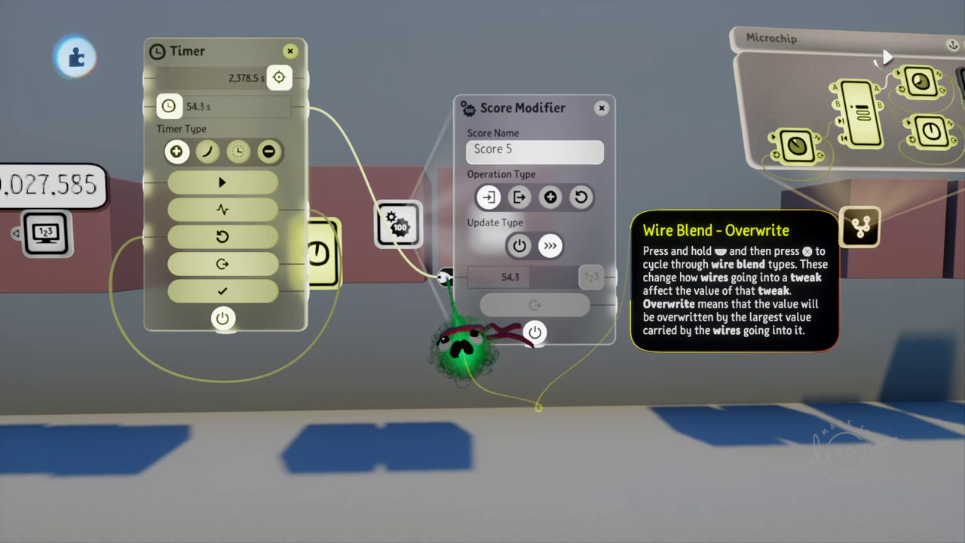
pyautogui.click(448, 279)
pyautogui.click(447, 279)
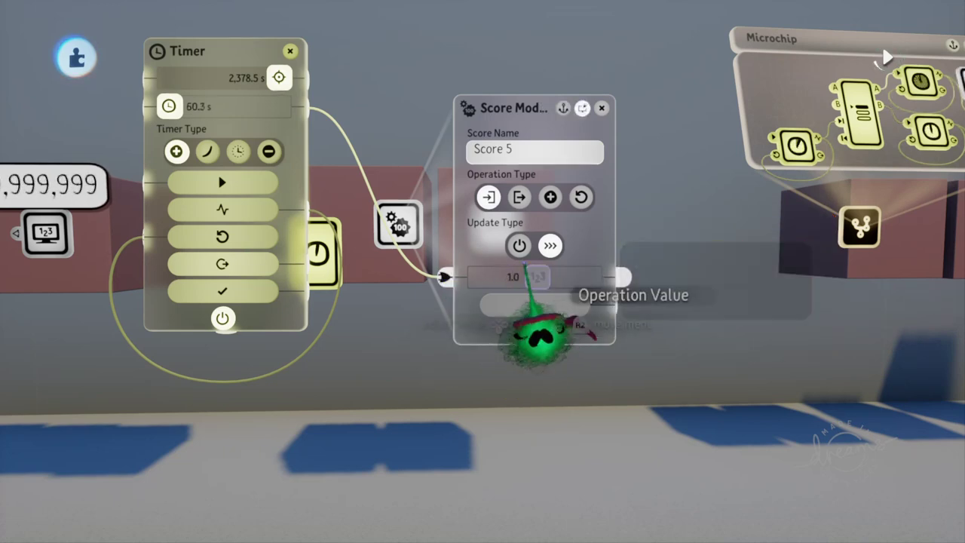
pyautogui.moveTo(551, 247)
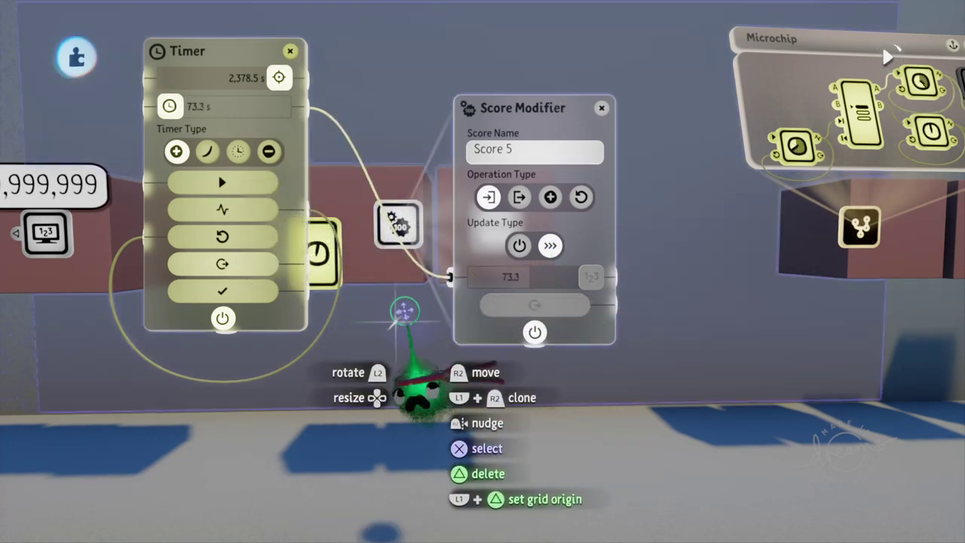
pyautogui.press('Escape')
pyautogui.press('Escape')
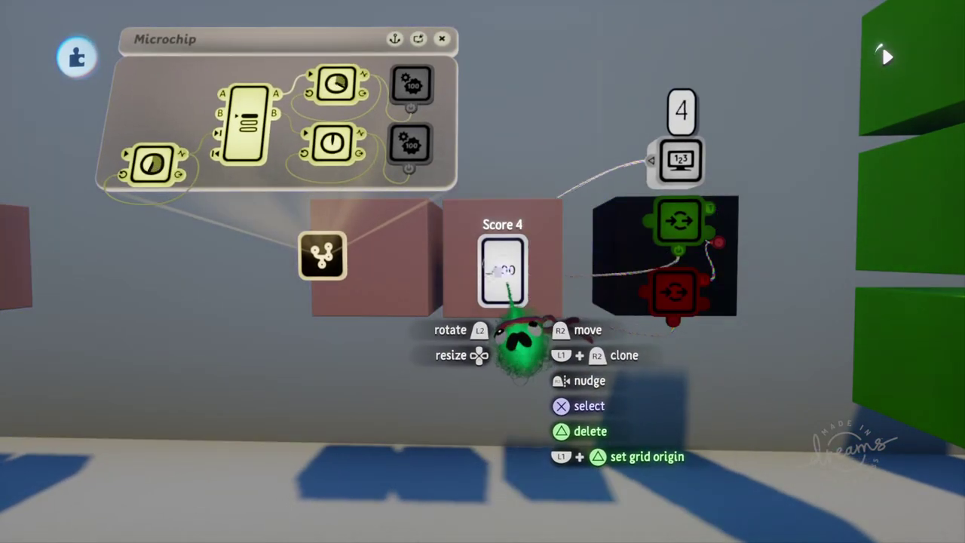
# - Examine the Score 4 gadget's settings, including its Score Decreased output and Post Score input
pyautogui.click(507, 280)
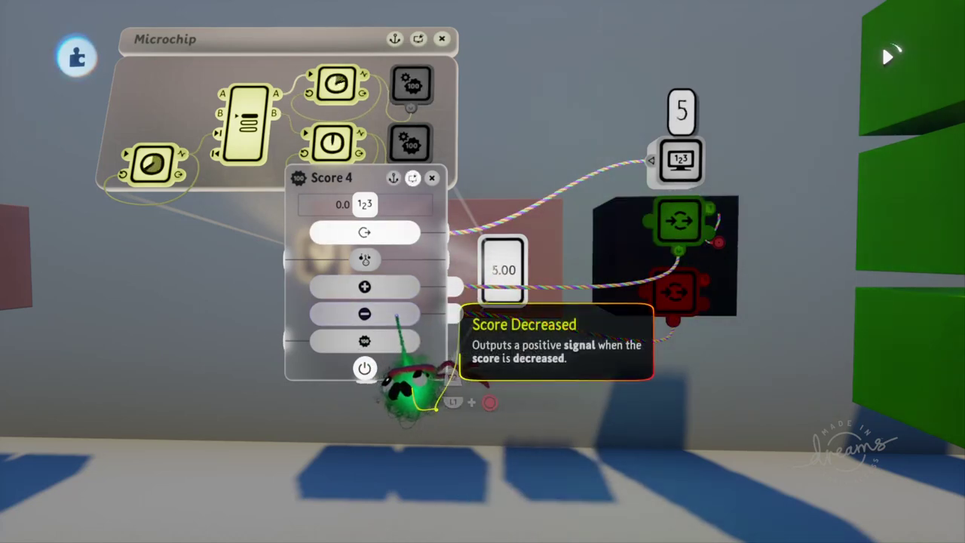
pyautogui.press('Escape')
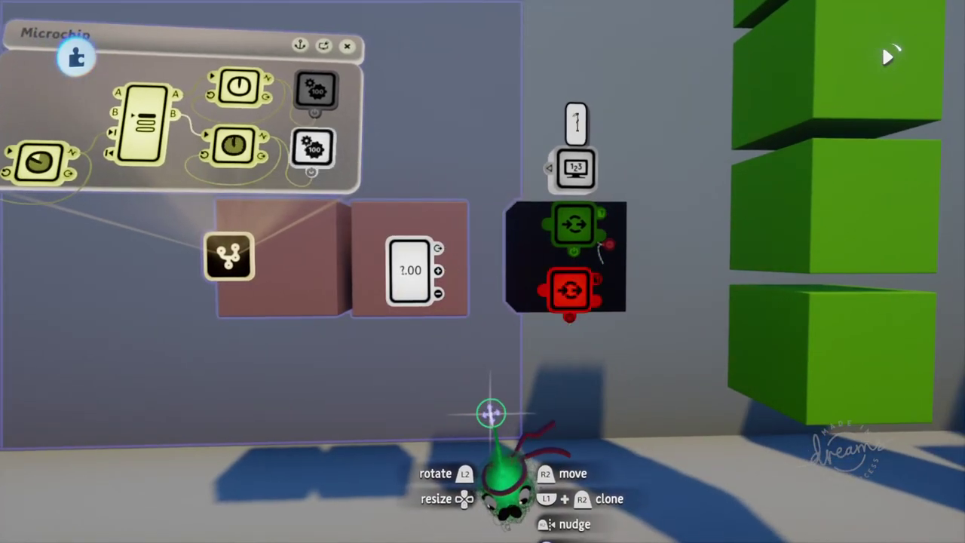
pyautogui.click(411, 270)
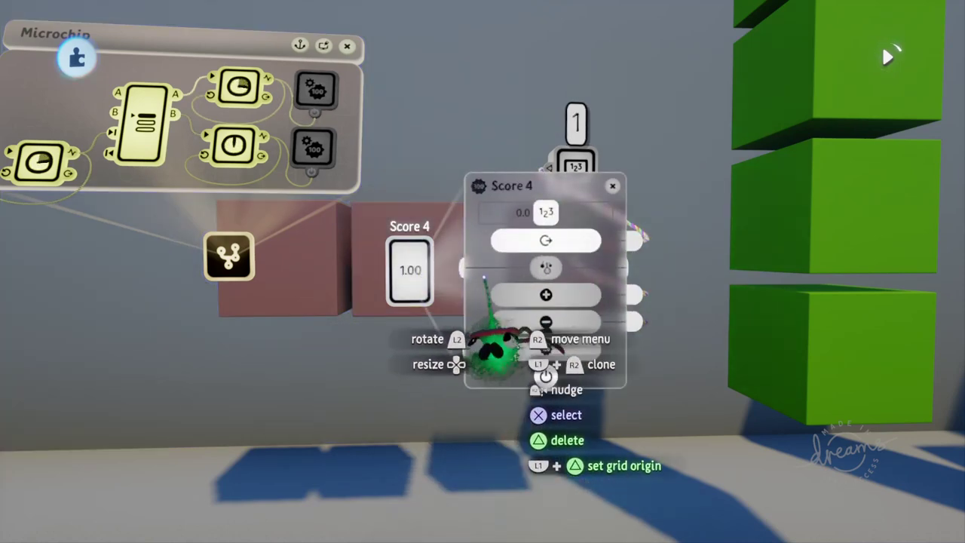
pyautogui.moveTo(546, 268)
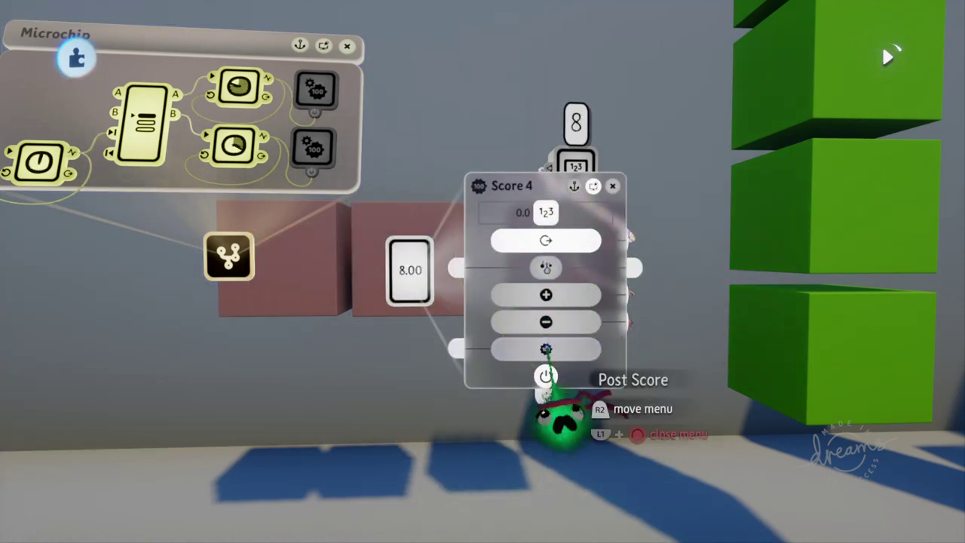
# - Open the scoreboard of Score tutorial (do not play) and look through the Scene 1, Scene 2 and Scene 1 b boards
pyautogui.moveTo(546, 349)
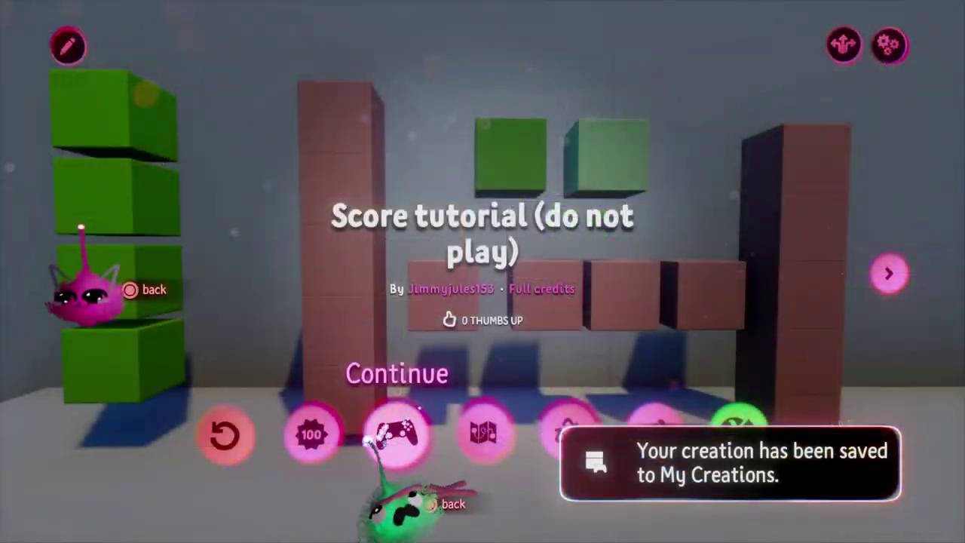
pyautogui.click(392, 434)
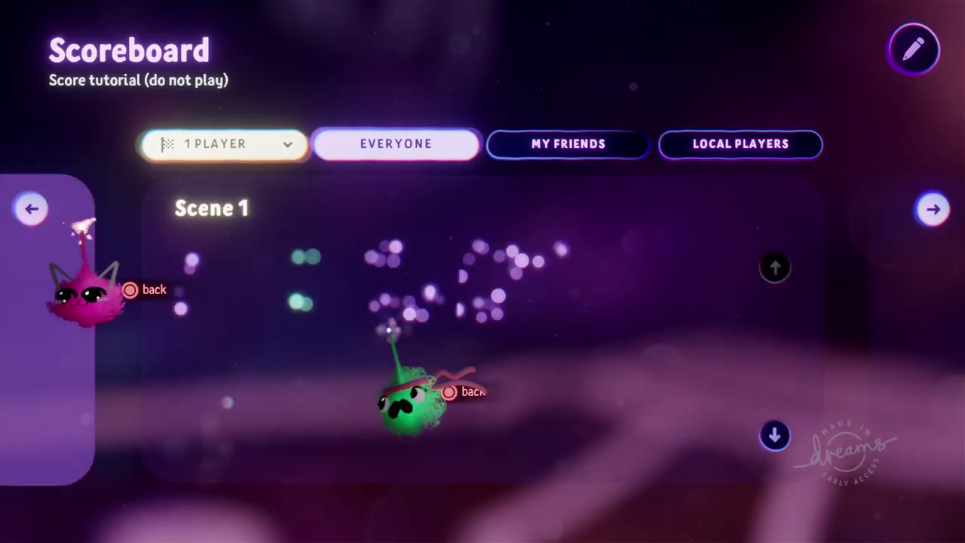
pyautogui.click(85, 296)
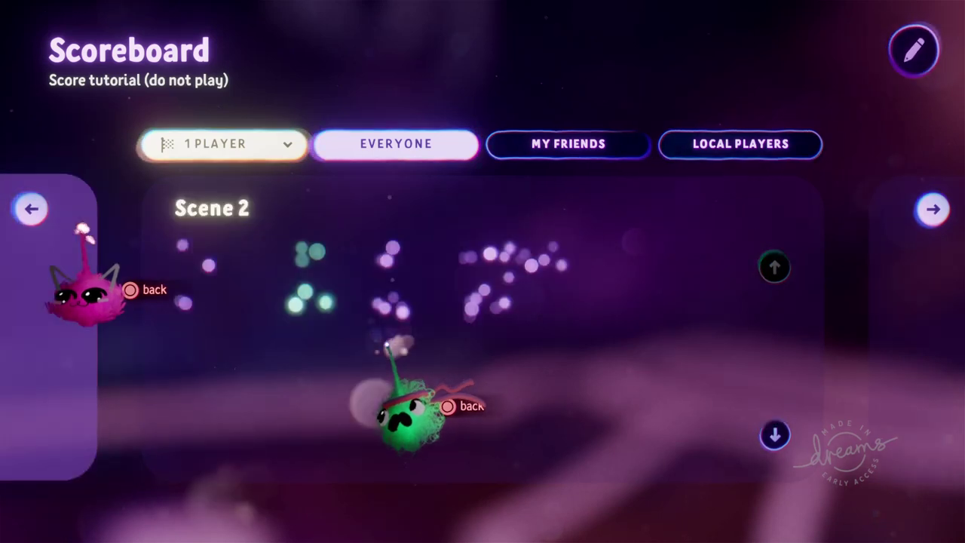
pyautogui.click(84, 296)
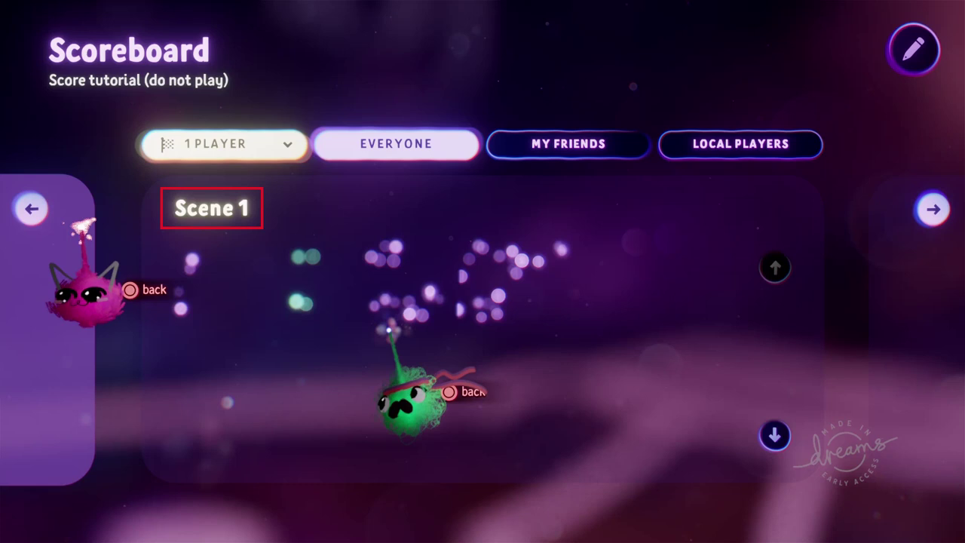
pyautogui.click(85, 296)
pyautogui.press('Right')
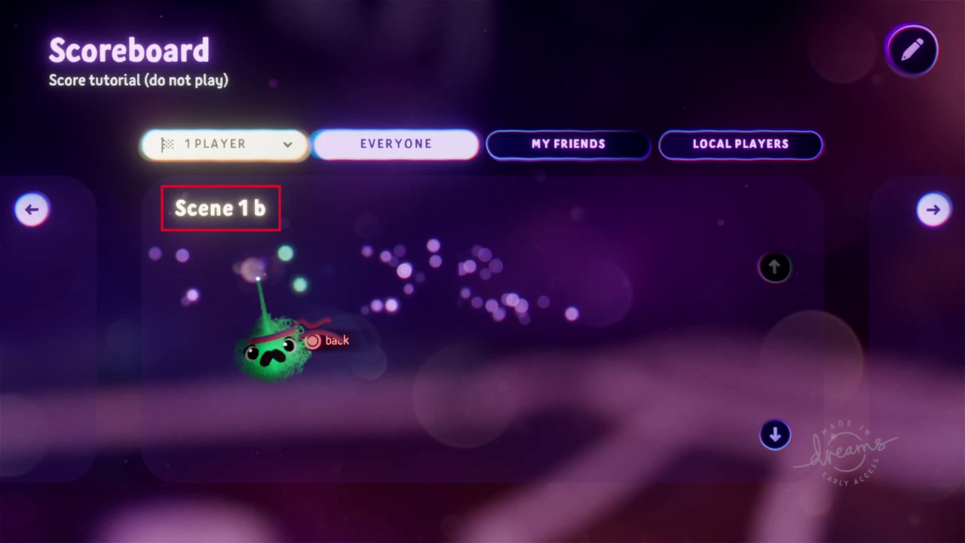
# - Leave the scoreboard and browse the Start Fresh creation types, from Collection through to Character
pyautogui.press('Escape')
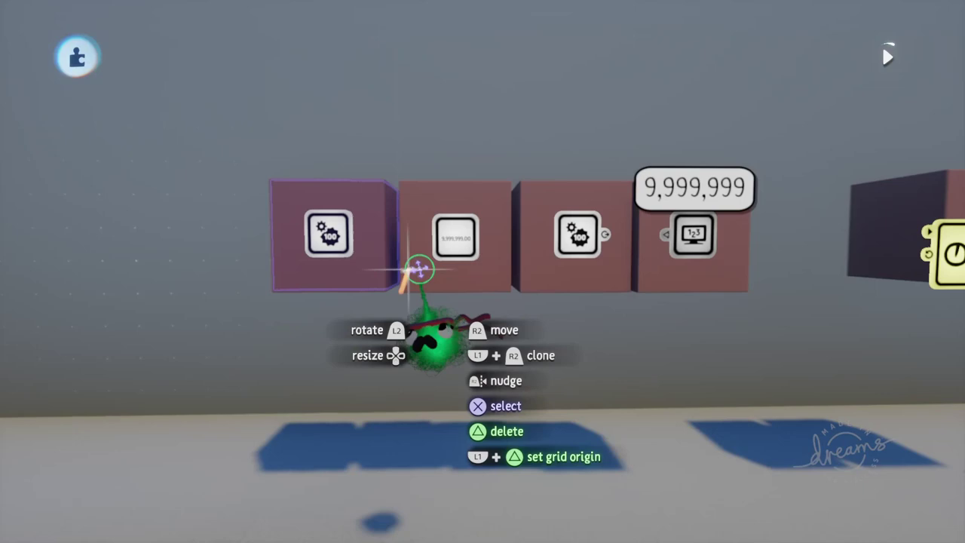
pyautogui.press('Escape')
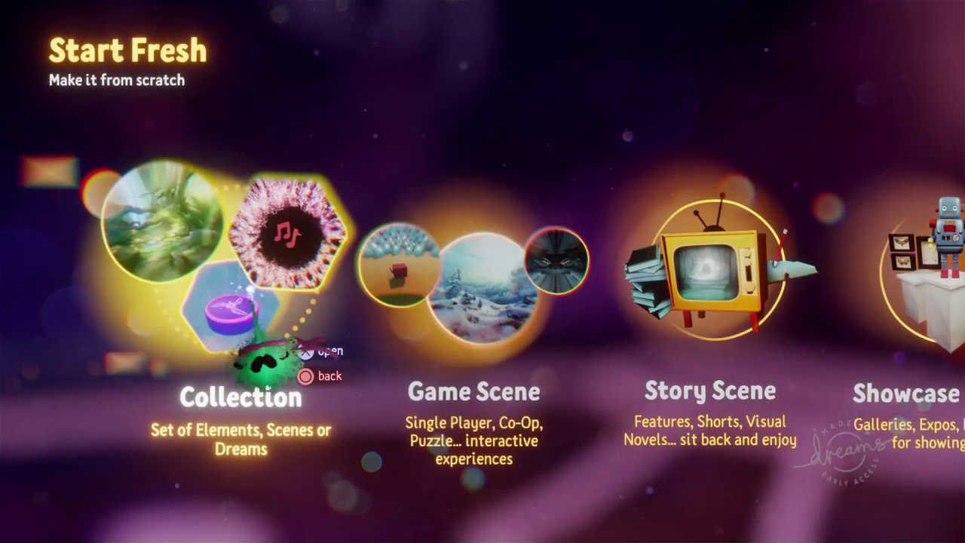
pyautogui.hscroll(5, 249, 355)
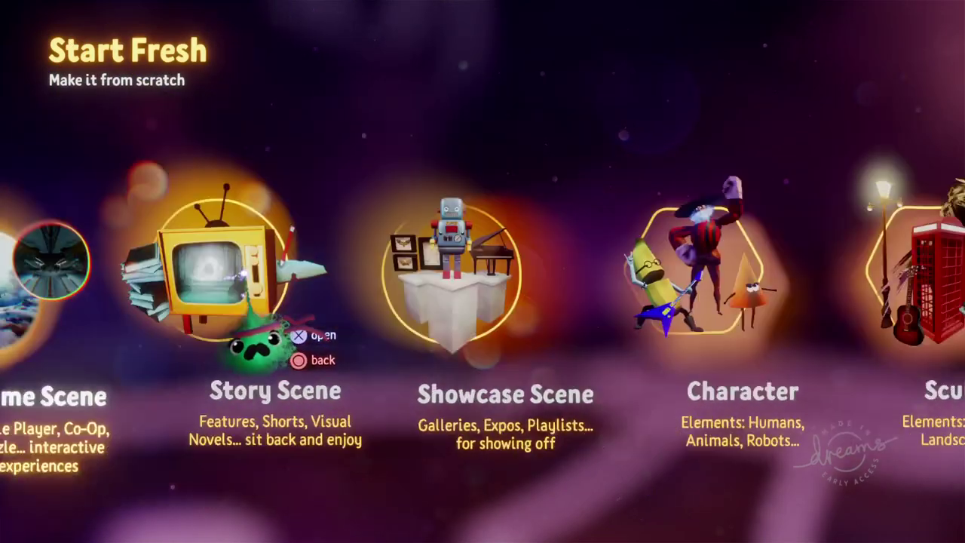
pyautogui.hscroll(3, 422, 346)
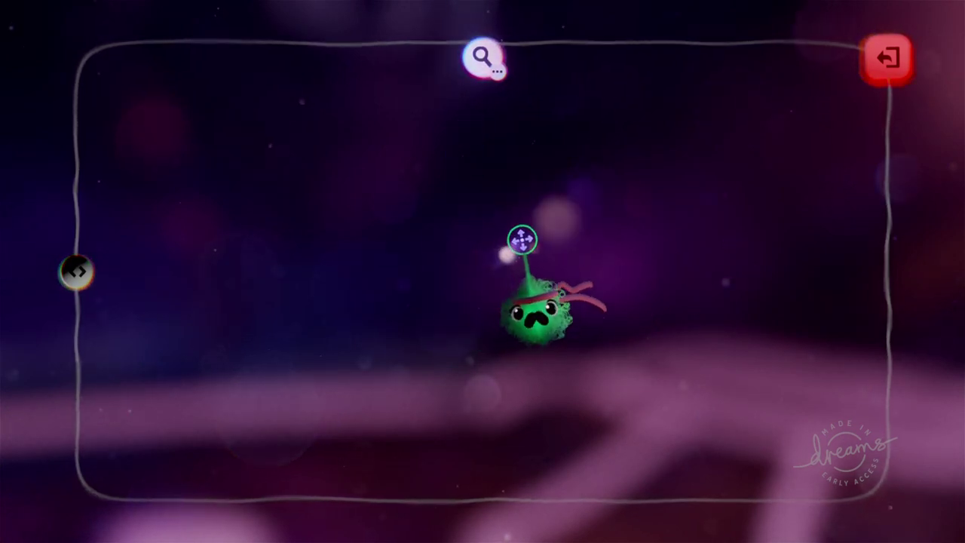
# - Exit the empty creation, review the release summary of Score tutorial (do not play), and go back without releasing it
pyautogui.click(883, 65)
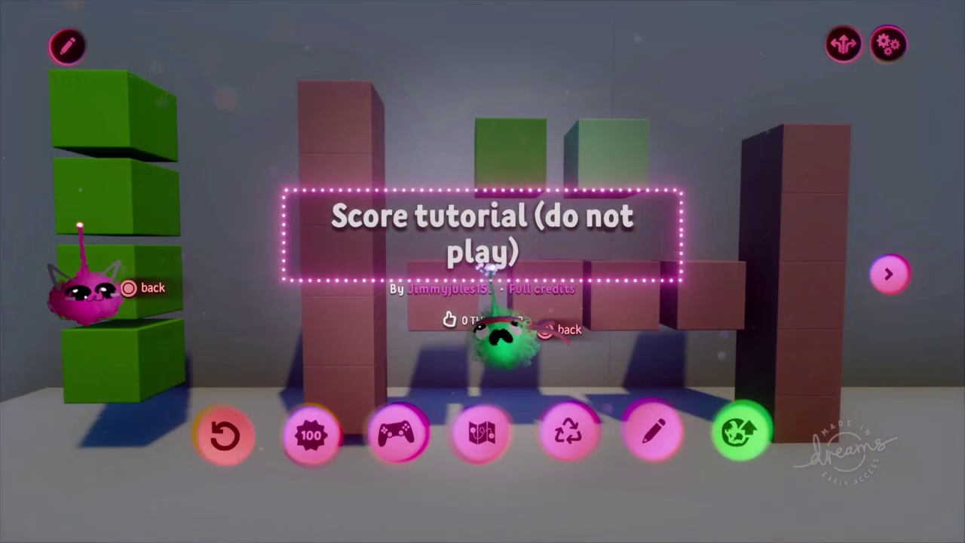
pyautogui.click(739, 432)
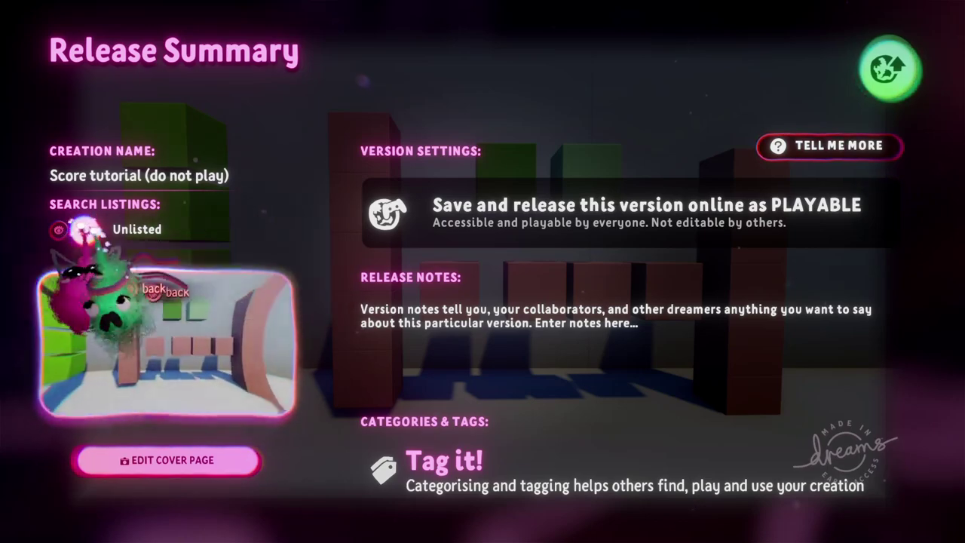
pyautogui.press('Escape')
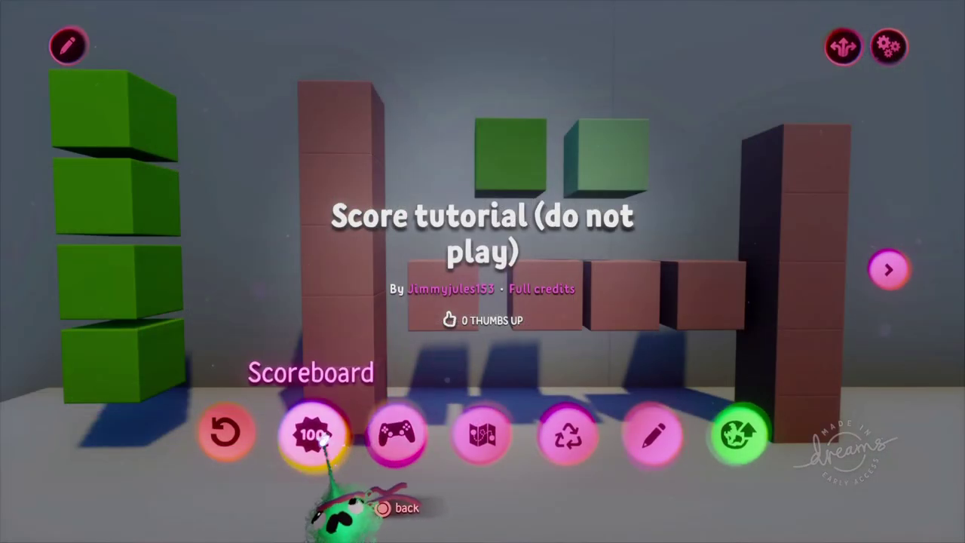
# - Open the scoreboard's editing options and examine the Score Unit, Better score is and Multiplayer Boards choices for Scene 1
pyautogui.click(320, 439)
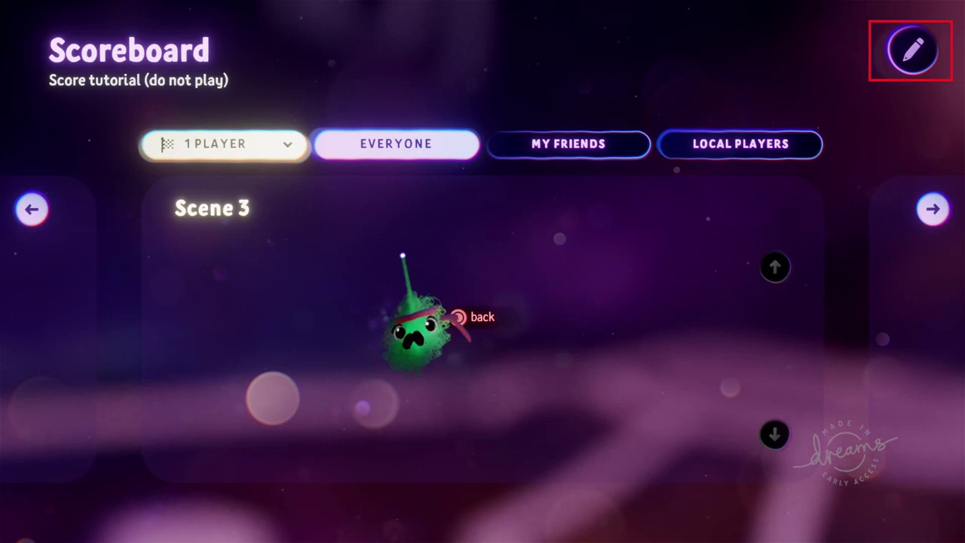
pyautogui.click(912, 51)
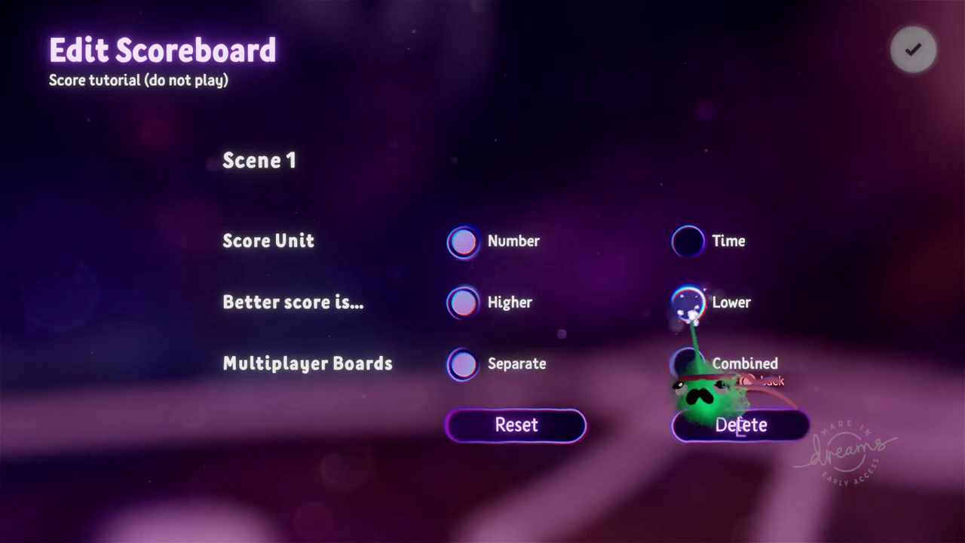
pyautogui.click(688, 304)
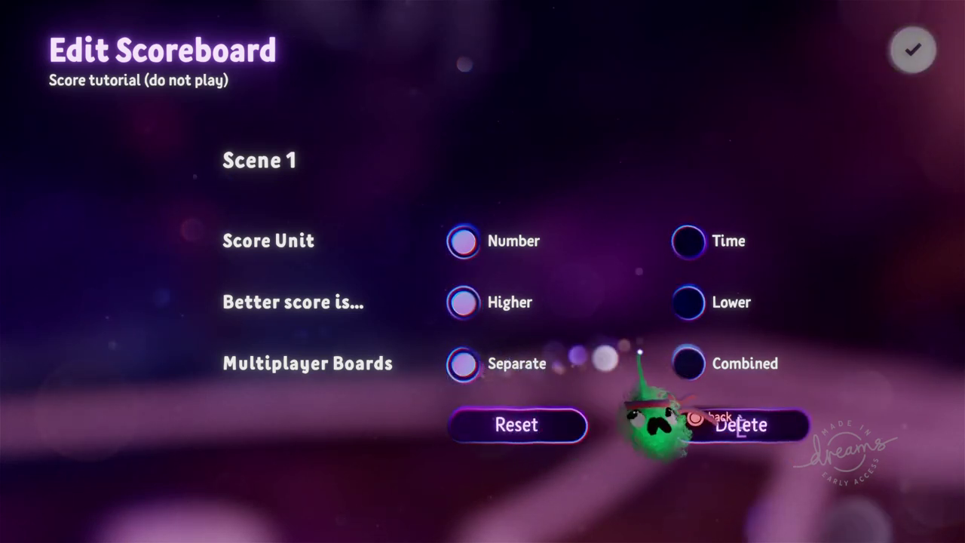
pyautogui.press('Escape')
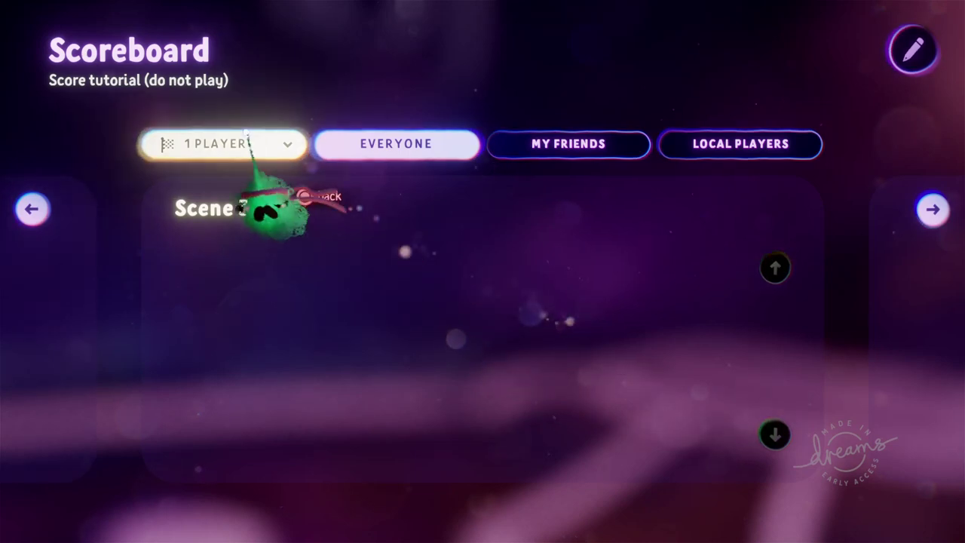
# - Switch the Scene 3 scoreboard to 2 Player scores and open the scoreboard's editing options
pyautogui.click(242, 144)
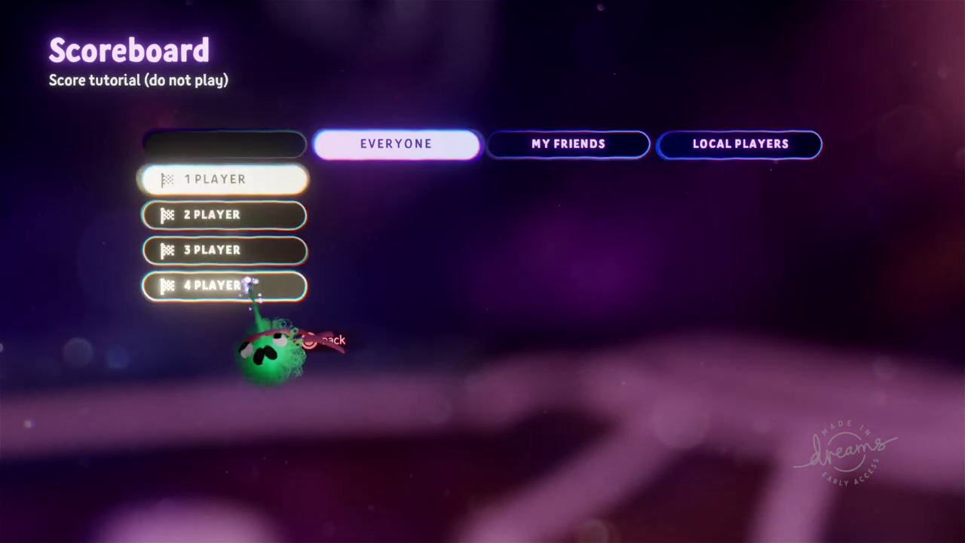
pyautogui.click(238, 216)
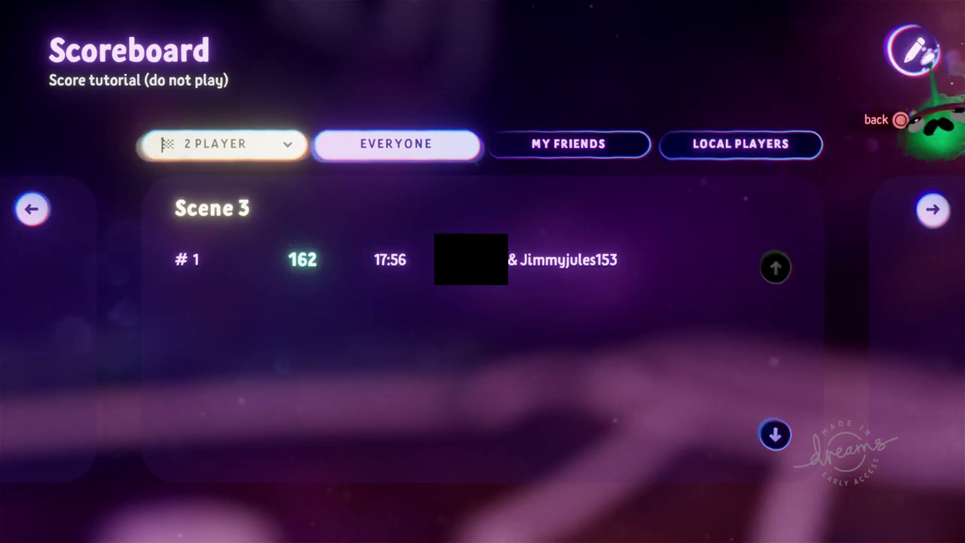
pyautogui.click(912, 49)
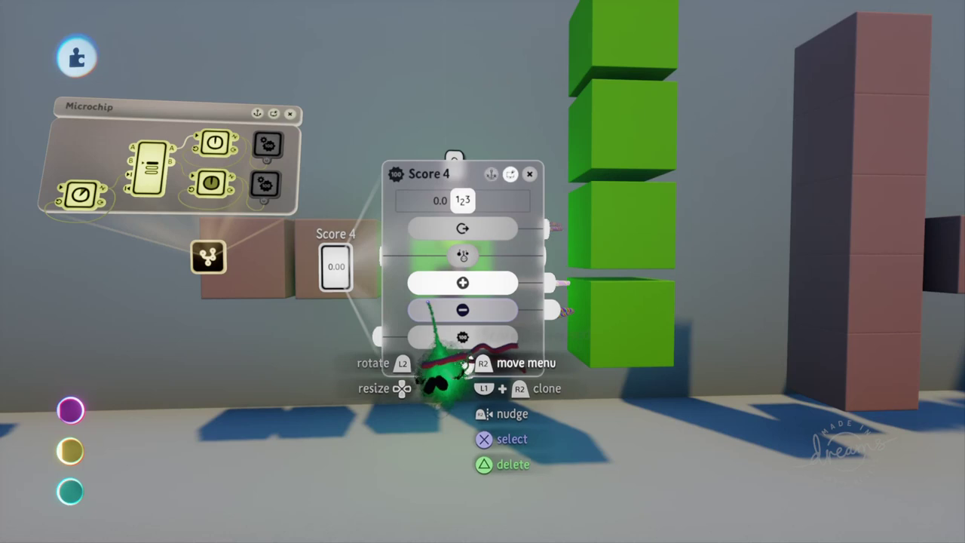
# - Move the Score 4 settings aside and close them, and examine the Multiplayer option in the Scene 1 score gadget
pyautogui.moveTo(442, 370); pyautogui.dragTo(413, 292)
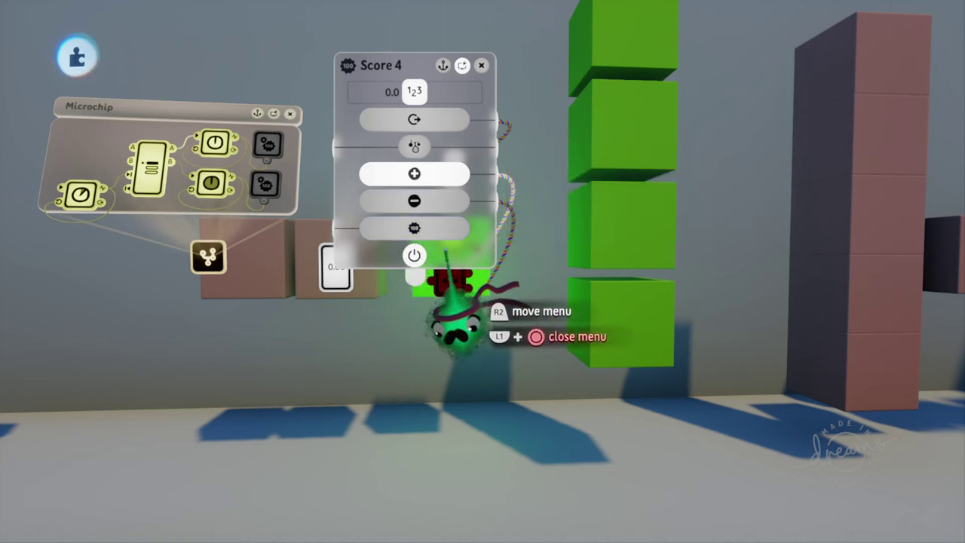
pyautogui.press('Escape')
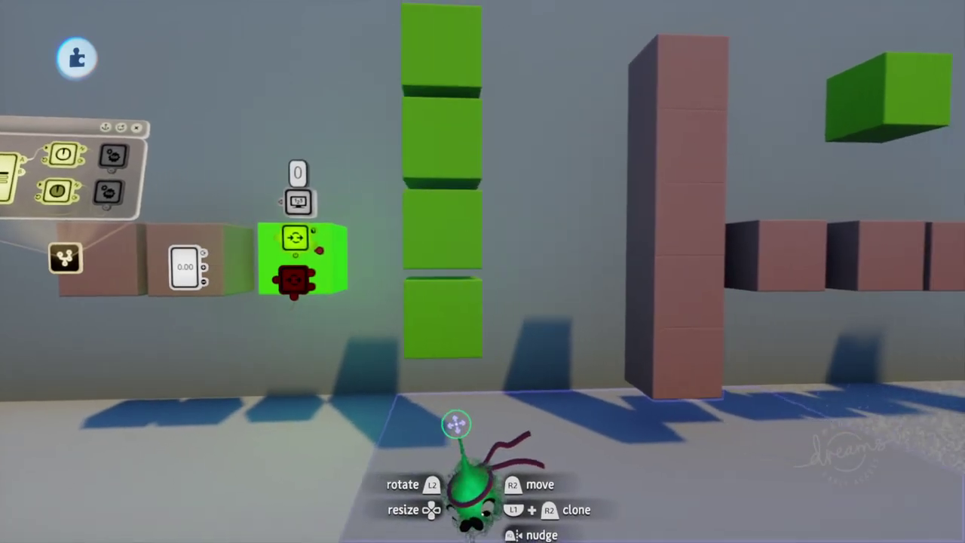
pyautogui.moveTo(457, 425); pyautogui.dragTo(458, 414, button='middle')
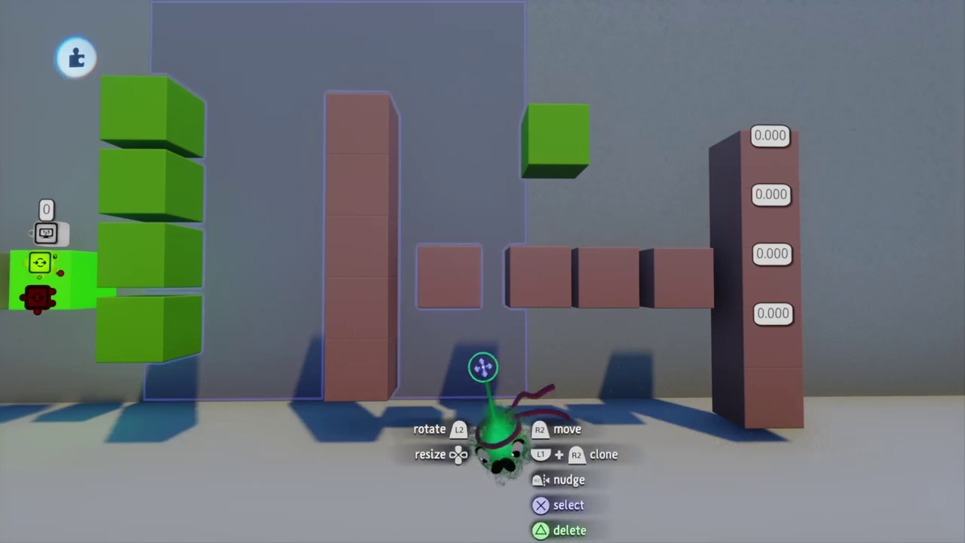
pyautogui.click(446, 280)
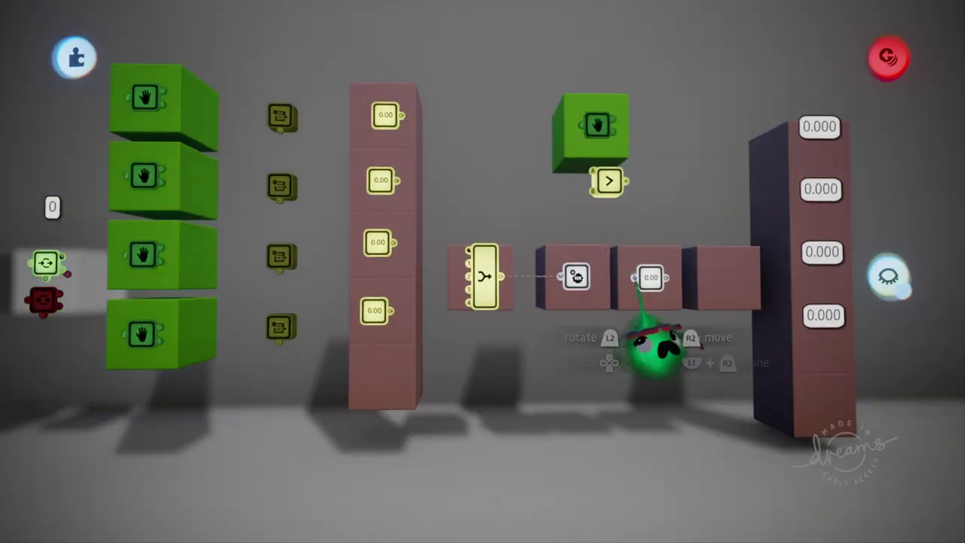
pyautogui.click(667, 340)
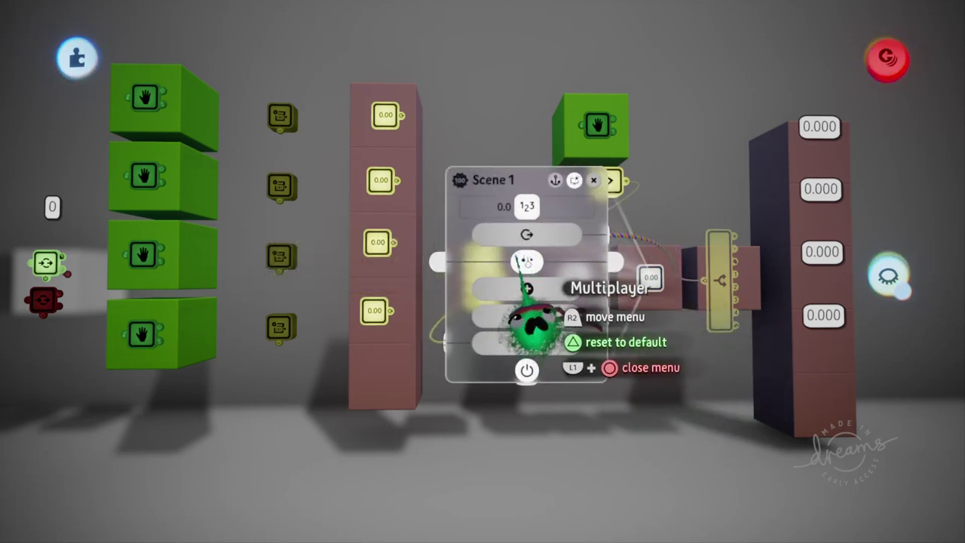
pyautogui.press('Escape')
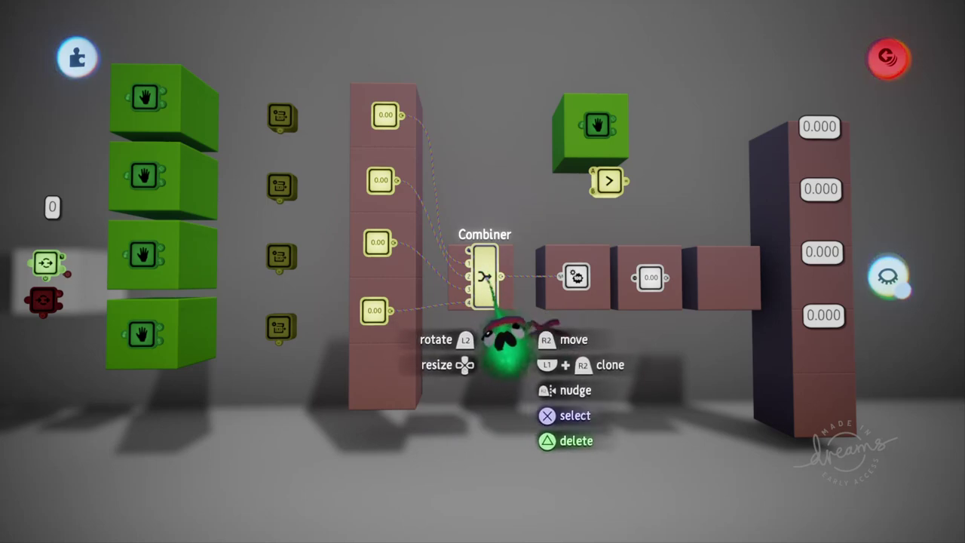
# - Open the settings of the Scene 1 Score Modifier wired to the Combiner
pyautogui.scroll(2, 532, 302)
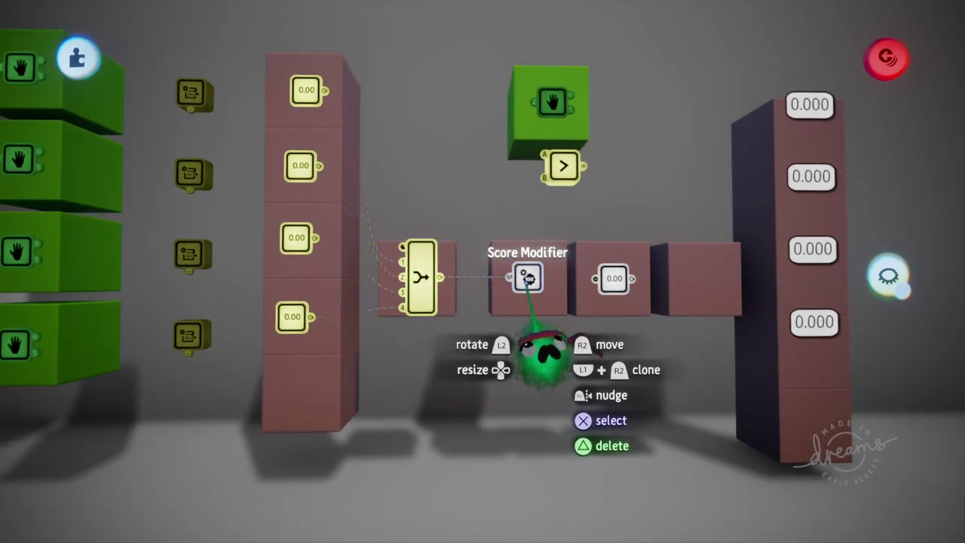
pyautogui.moveTo(461, 305); pyautogui.dragTo(584, 266)
pyautogui.scroll(3, 468, 279)
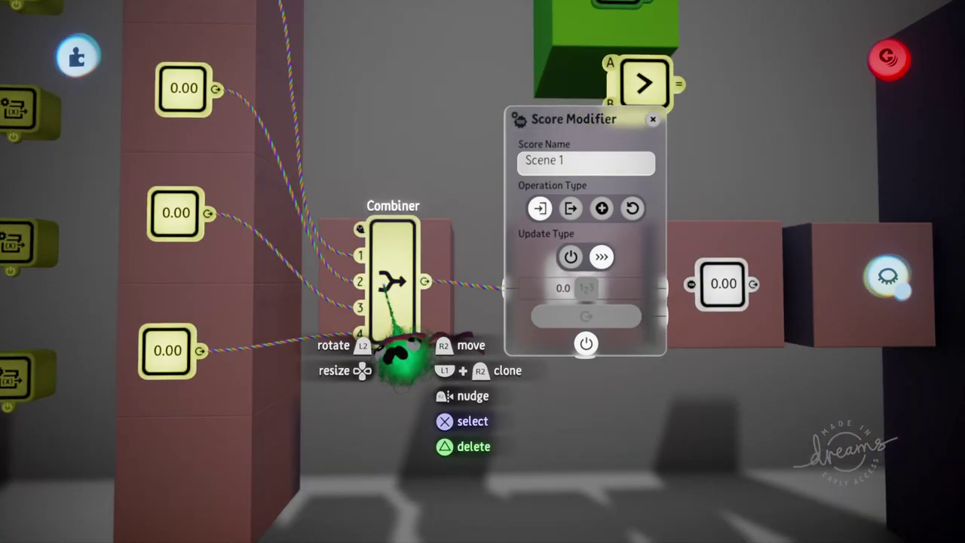
# - Examine the Player Info type in the Combiner's settings, and close both the Combiner and the Score Modifier
pyautogui.click(394, 332)
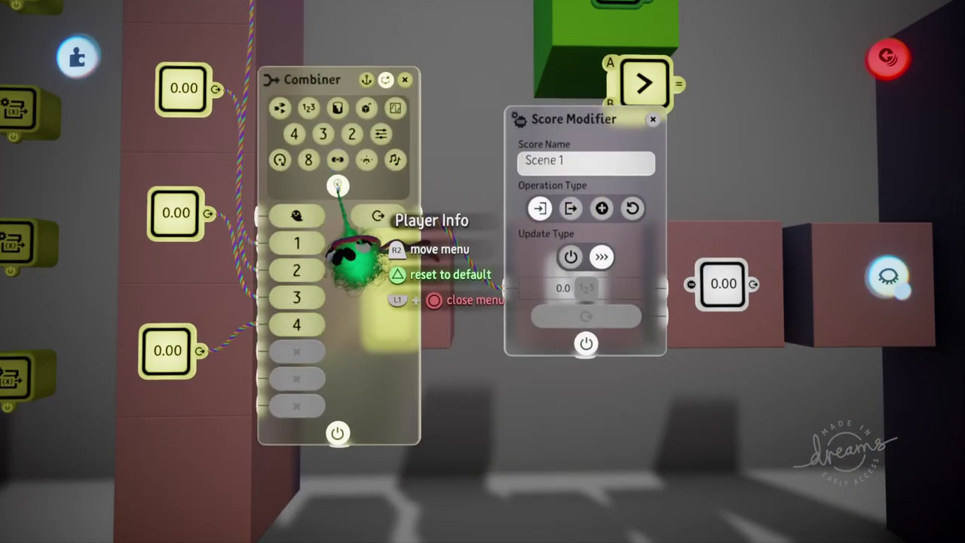
pyautogui.moveTo(354, 257)
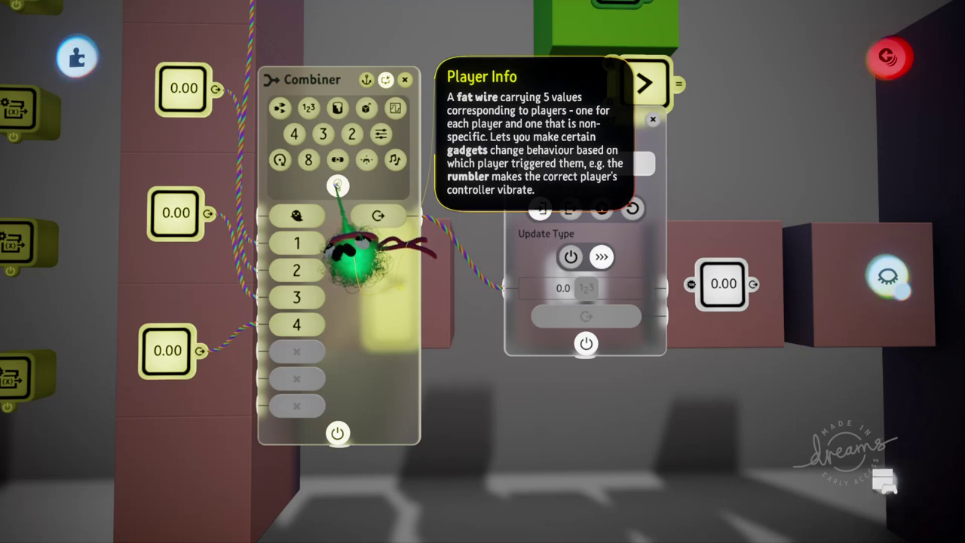
pyautogui.press('Escape')
pyautogui.scroll(-3, 334, 205)
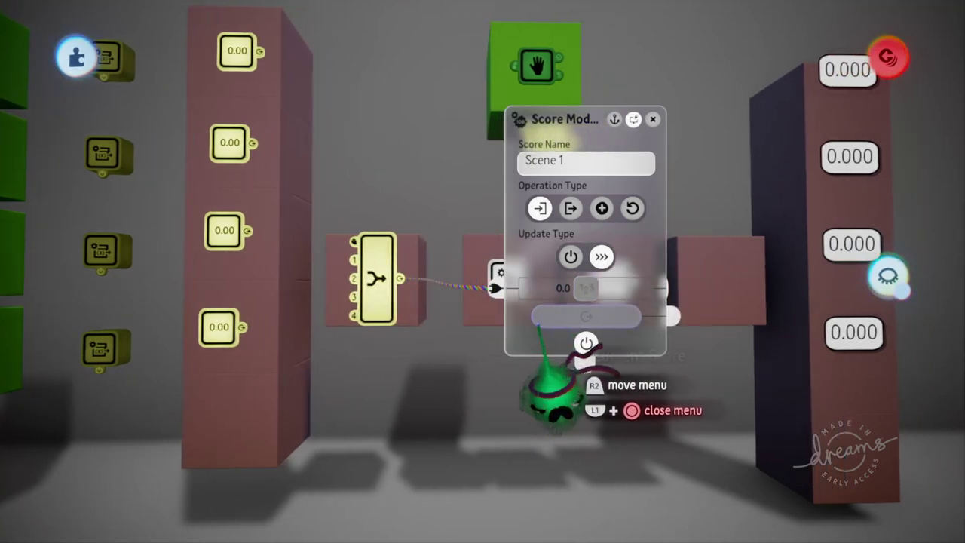
pyautogui.press('Escape')
# - Open the Scene 1 score gadget, examine its output through the Splitter into the four number displayers, and close its settings
pyautogui.click(571, 283)
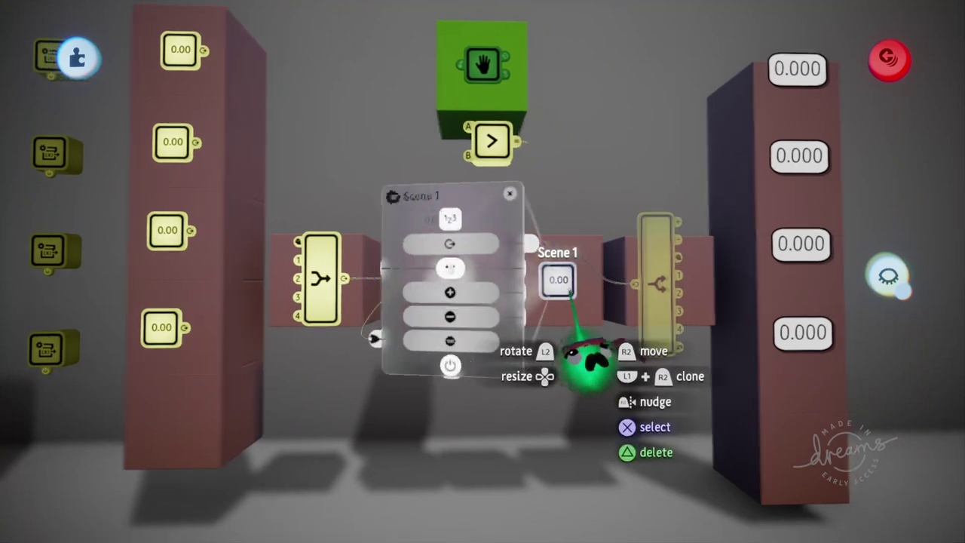
pyautogui.click(587, 307)
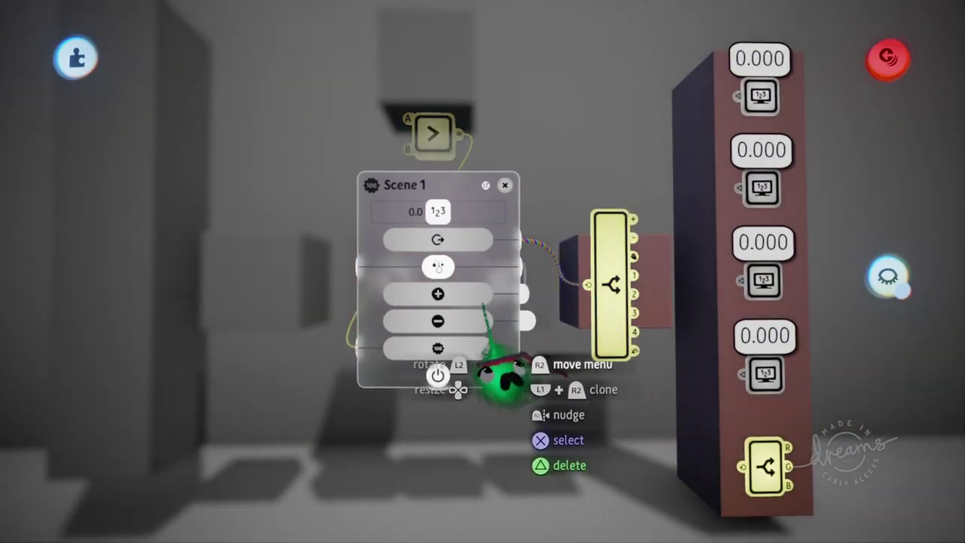
pyautogui.moveTo(460, 300); pyautogui.dragTo(383, 313)
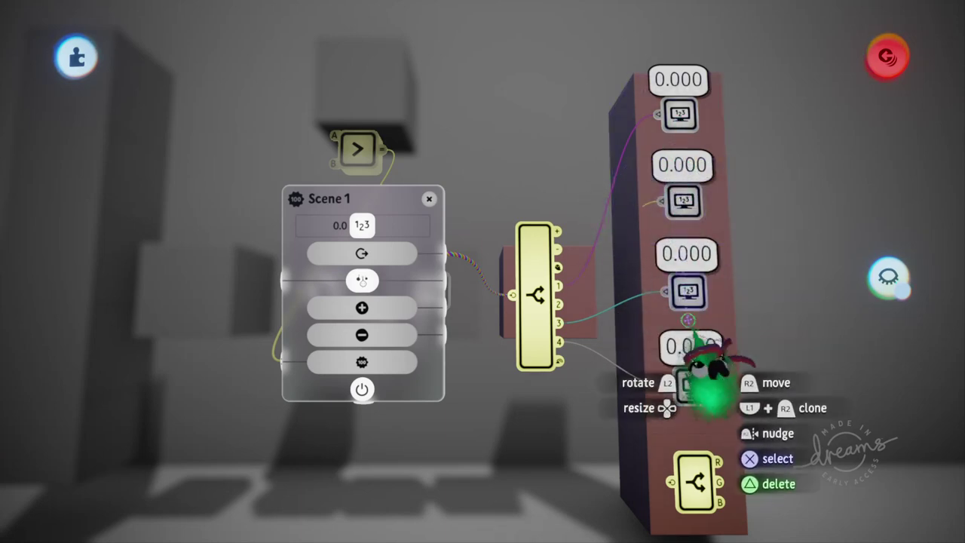
pyautogui.press('Escape')
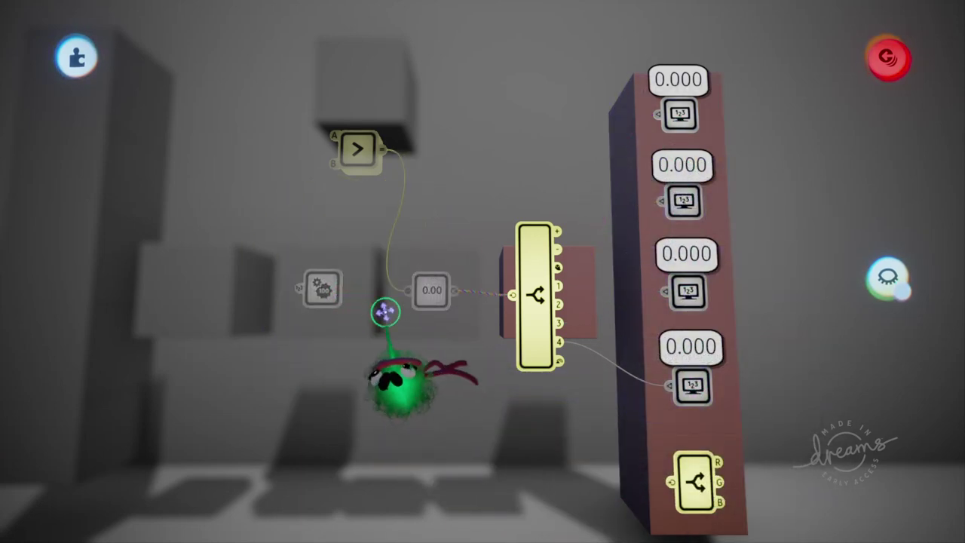
pyautogui.scroll(-3, 386, 312)
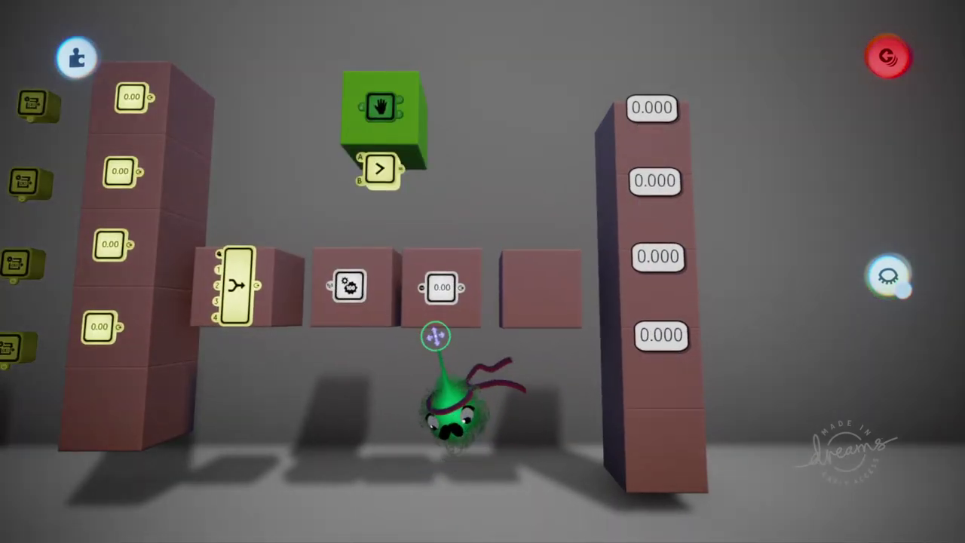
# - Start time to run the timer-driven score, and open and close the Scene 1 b Score Modifier settings
pyautogui.scroll(-2, 435, 337)
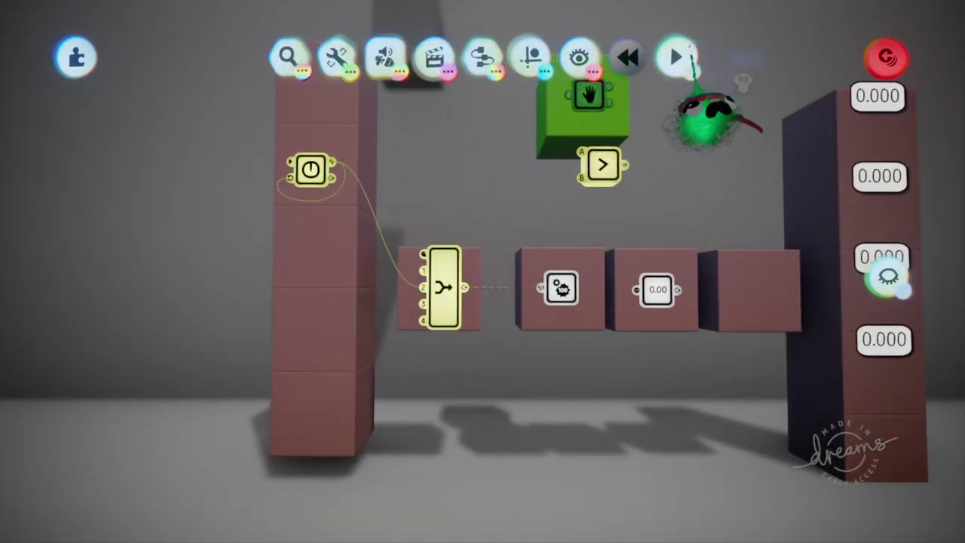
pyautogui.click(674, 57)
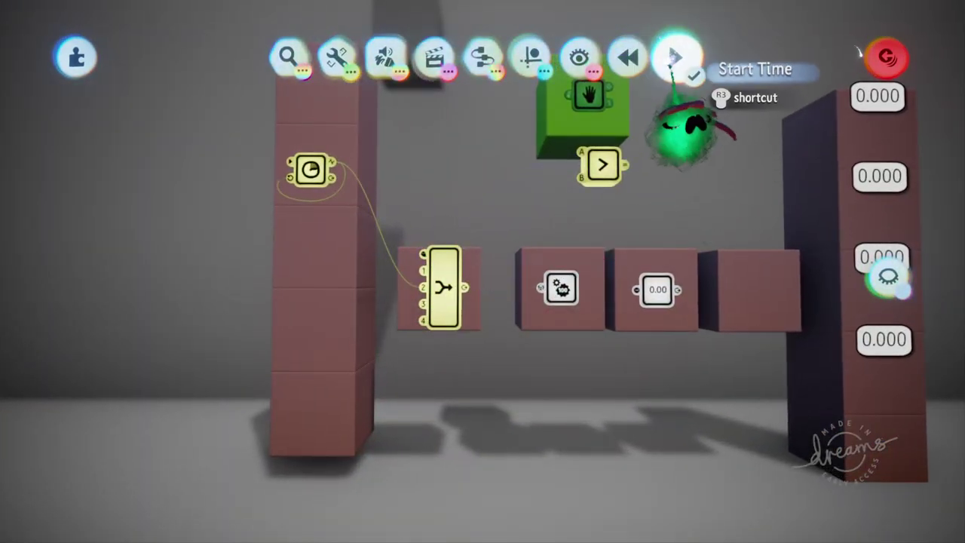
pyautogui.click(561, 288)
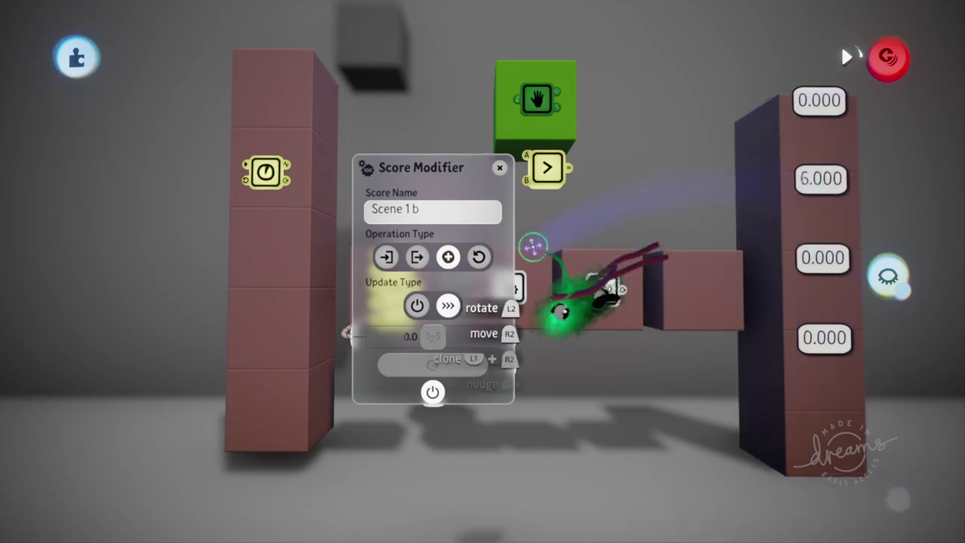
pyautogui.press('Escape')
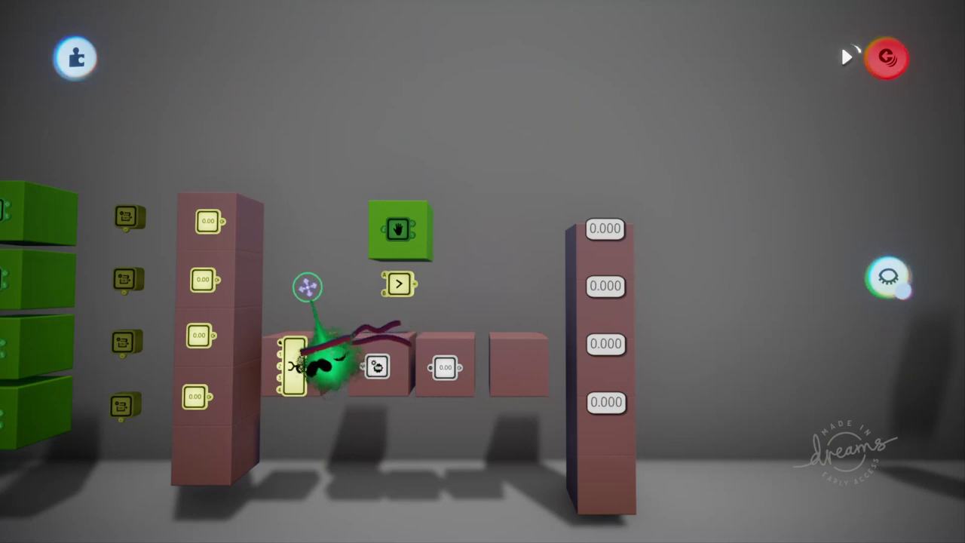
# - Open the Scene 1 score gadget, move its settings aside, and examine its Post Score input
pyautogui.scroll(5, 371, 269)
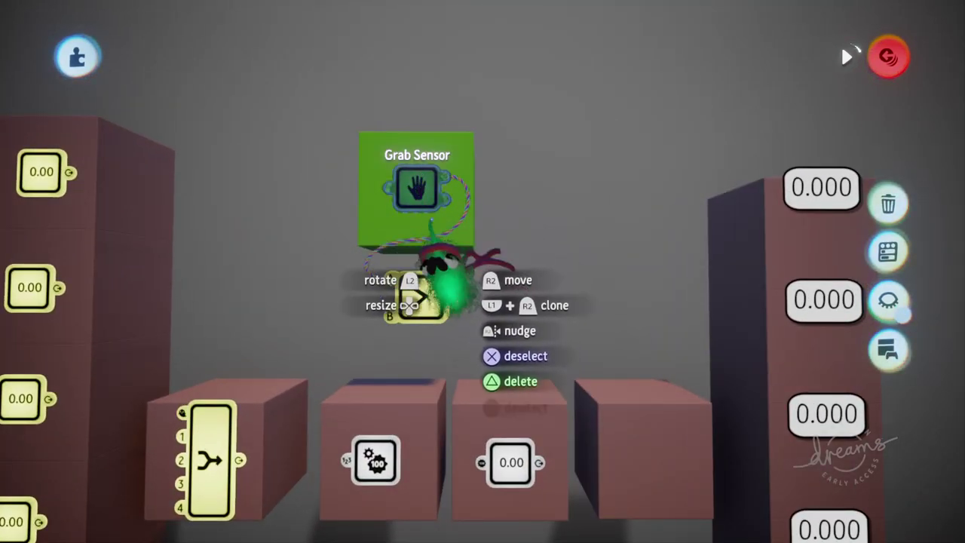
pyautogui.click(524, 513)
pyautogui.moveTo(377, 409); pyautogui.dragTo(581, 344)
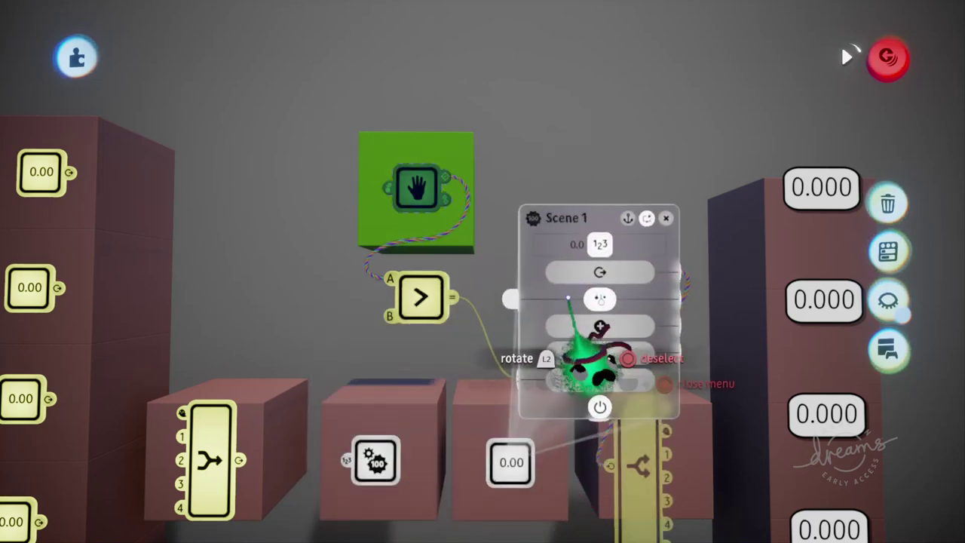
pyautogui.moveTo(577, 381)
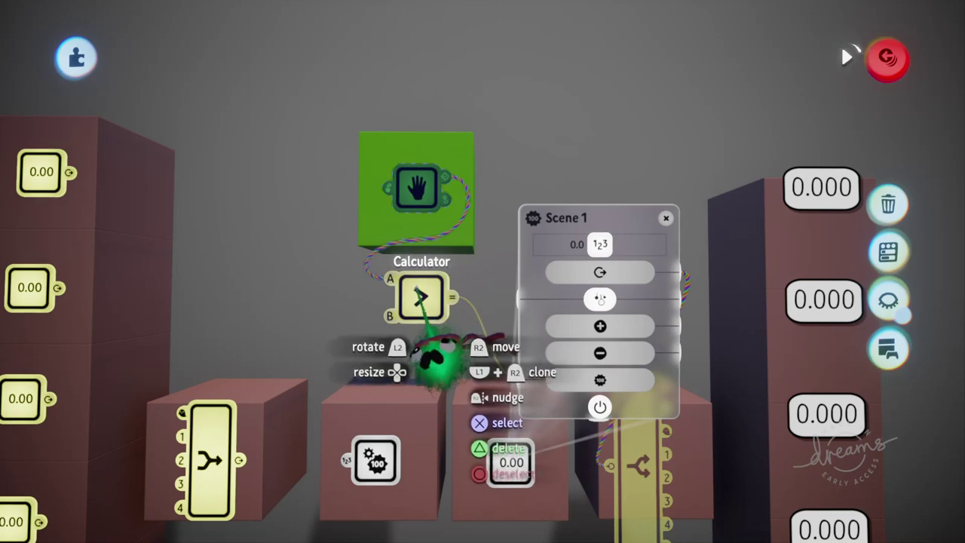
# - Open the Calculator wired into Post Score, examine its Operand 2 value, and close the Calculator and score settings
pyautogui.click(433, 361)
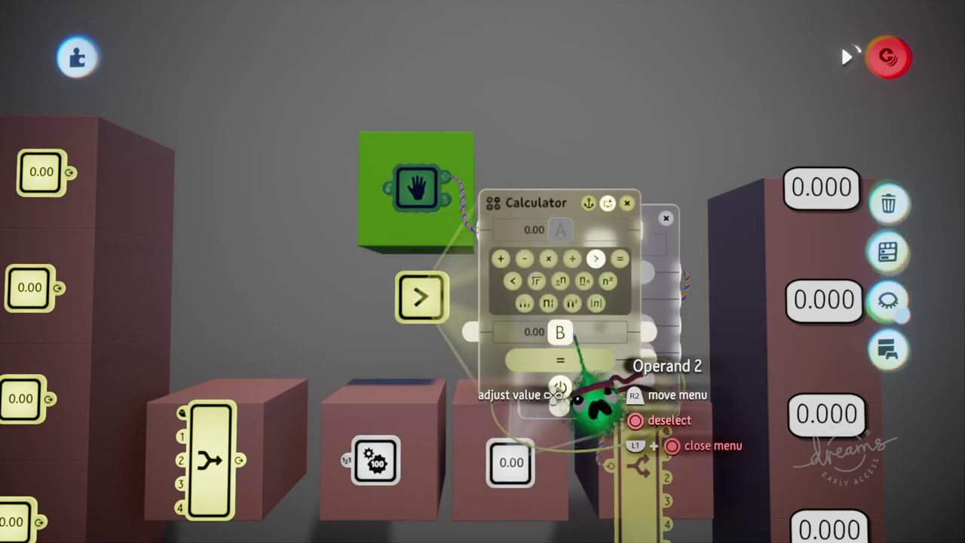
pyautogui.moveTo(562, 332)
pyautogui.press('Escape')
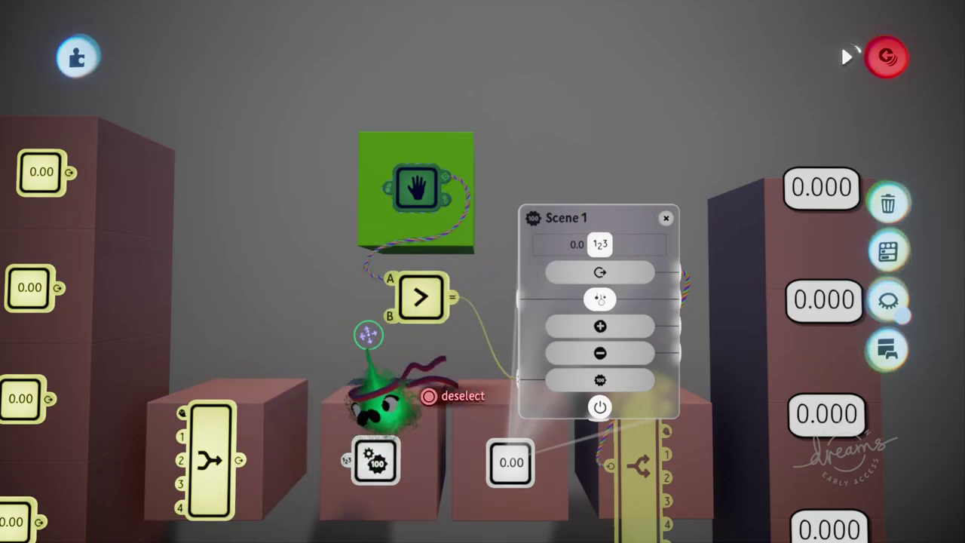
pyautogui.scroll(-3, 589, 334)
pyautogui.press('Escape')
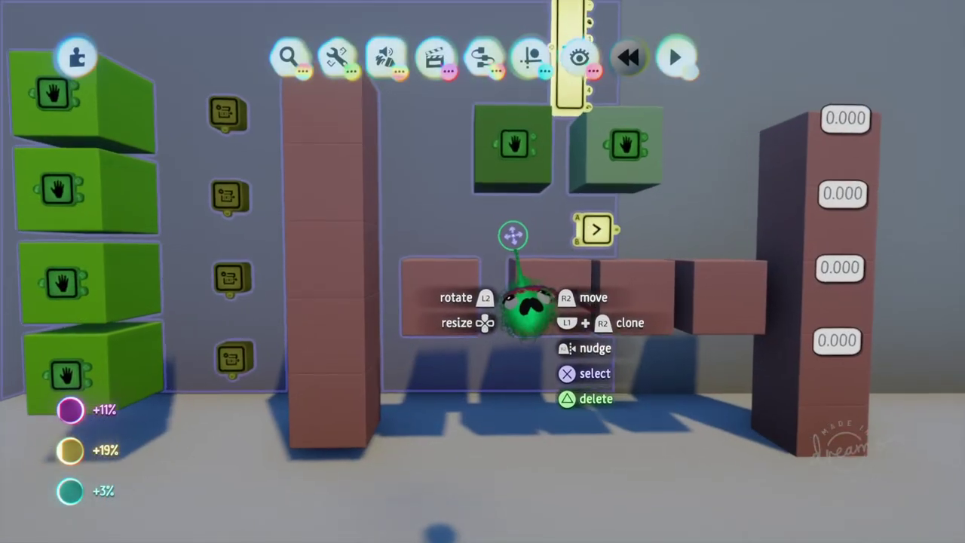
# - Select the dark green block's Grab Sensor and examine the Player 1 to Player 4 outputs of the Splitter it feeds
pyautogui.scroll(4, 513, 236)
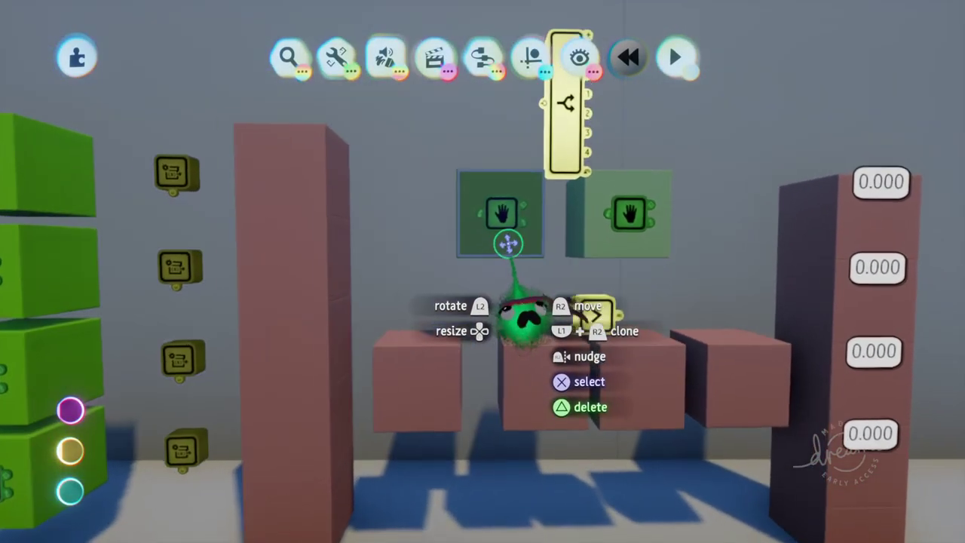
pyautogui.moveTo(485, 202)
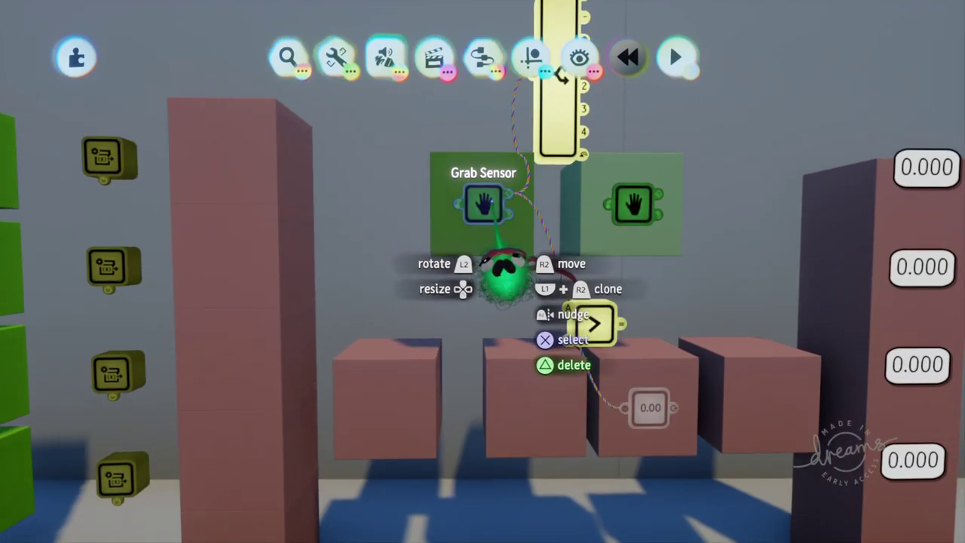
pyautogui.click(503, 281)
pyautogui.moveTo(492, 210); pyautogui.dragTo(405, 303, button='middle')
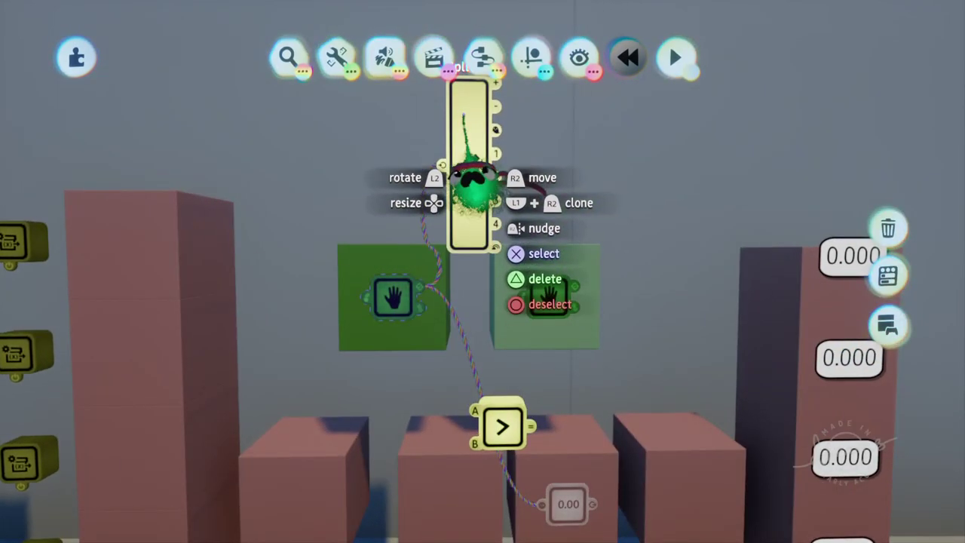
pyautogui.scroll(1, 486, 234)
pyautogui.scroll(3, 488, 235)
pyautogui.moveTo(496, 231); pyautogui.dragTo(480, 325, button='middle')
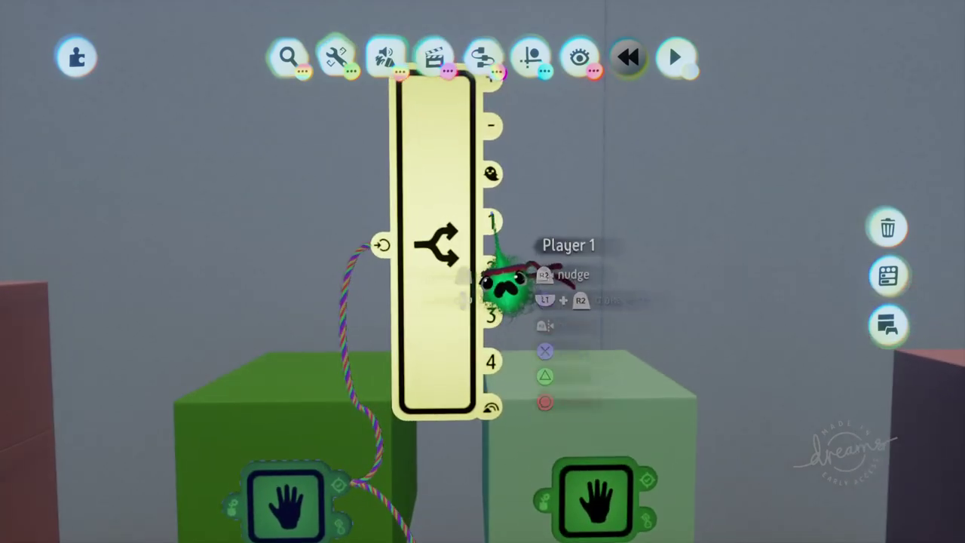
pyautogui.moveTo(494, 230)
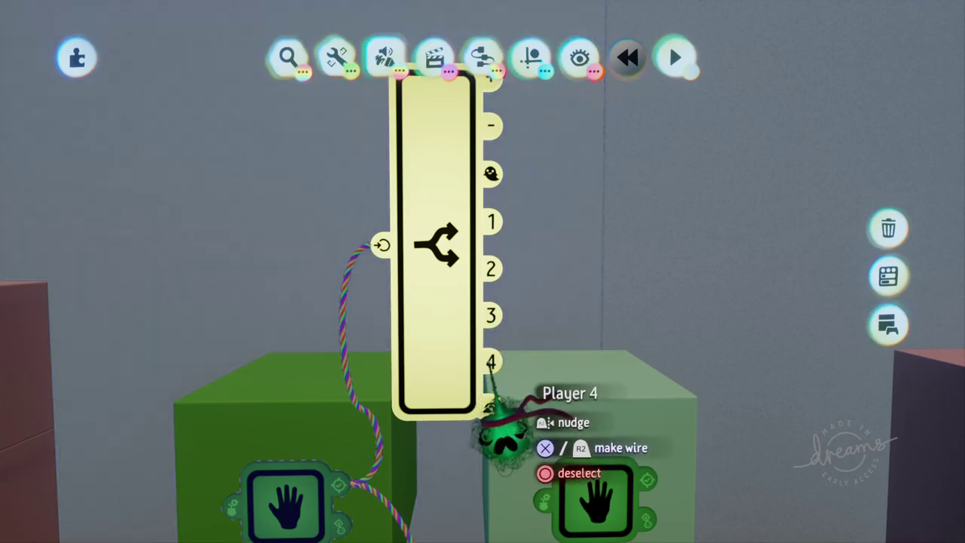
pyautogui.moveTo(493, 364)
# - Open the Scene 2 score gadget inside the group and move its settings aside
pyautogui.scroll(-3, 493, 363)
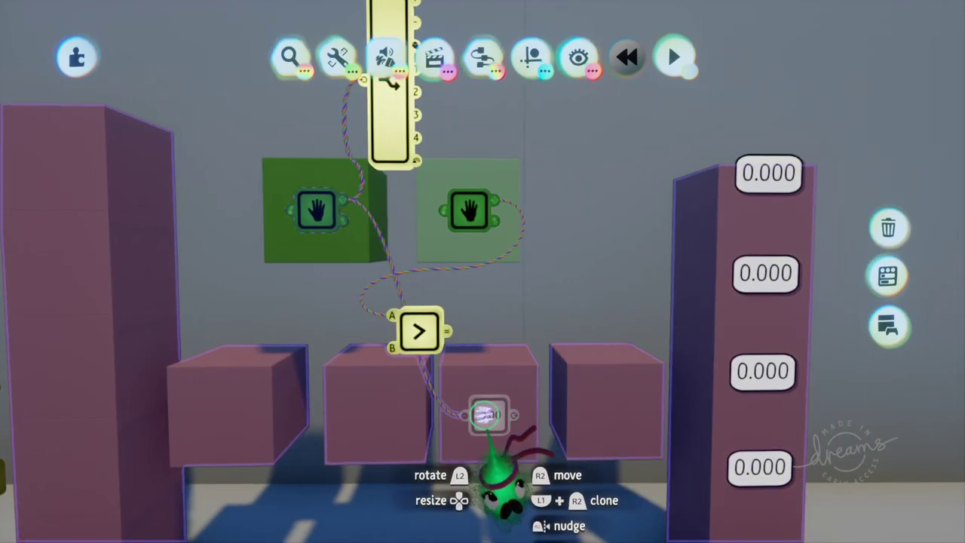
pyautogui.click(486, 408)
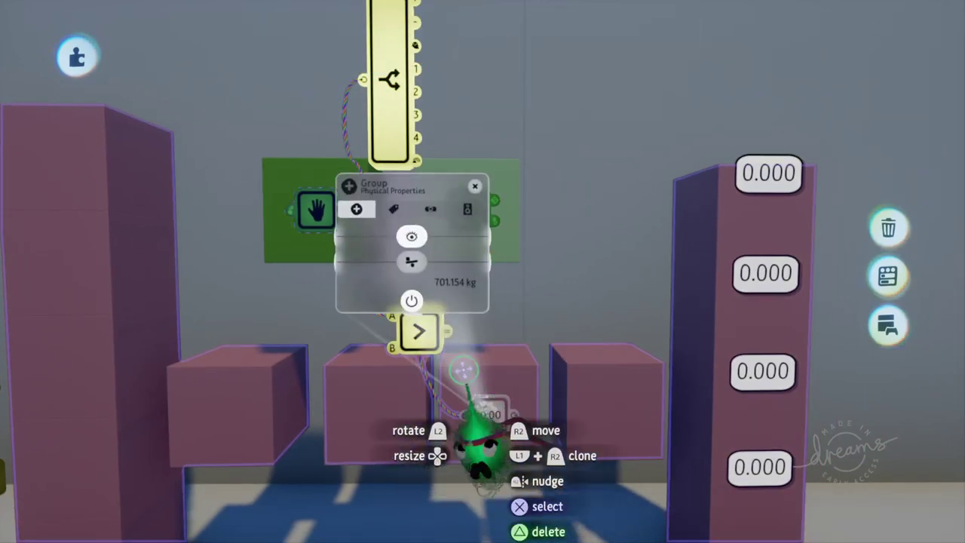
pyautogui.press('Escape')
pyautogui.click(492, 413)
pyautogui.click(491, 414)
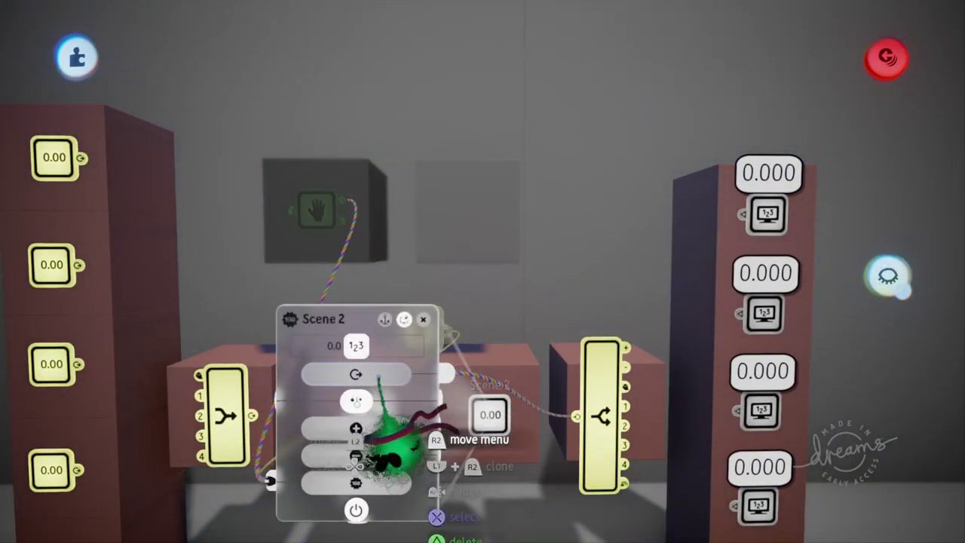
pyautogui.moveTo(392, 442); pyautogui.dragTo(582, 253)
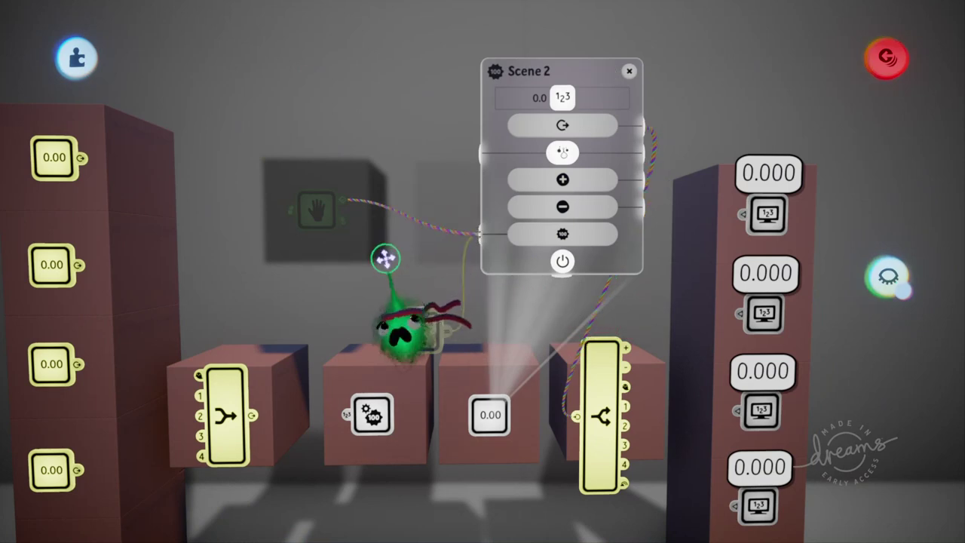
pyautogui.press('Escape')
# - Examine how the two Grab Sensors above the blocks are wired into the Scene 2 Post Score input
pyautogui.moveTo(417, 263); pyautogui.dragTo(407, 259, button='middle')
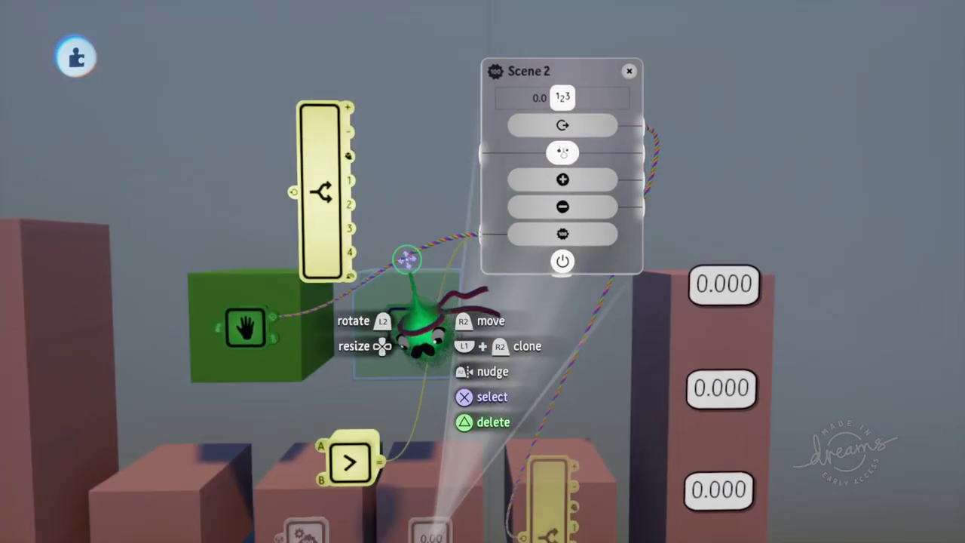
pyautogui.click(351, 321)
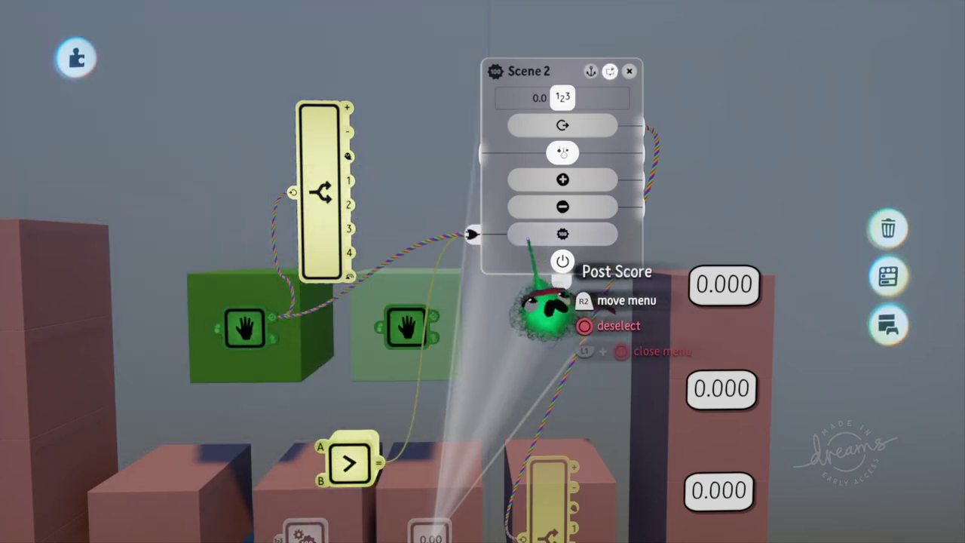
pyautogui.moveTo(566, 235)
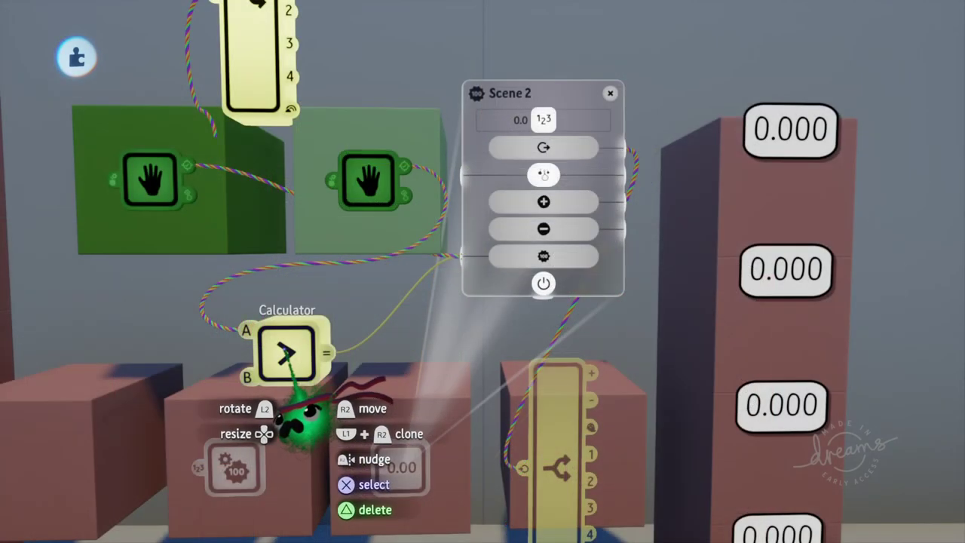
pyautogui.click(296, 367)
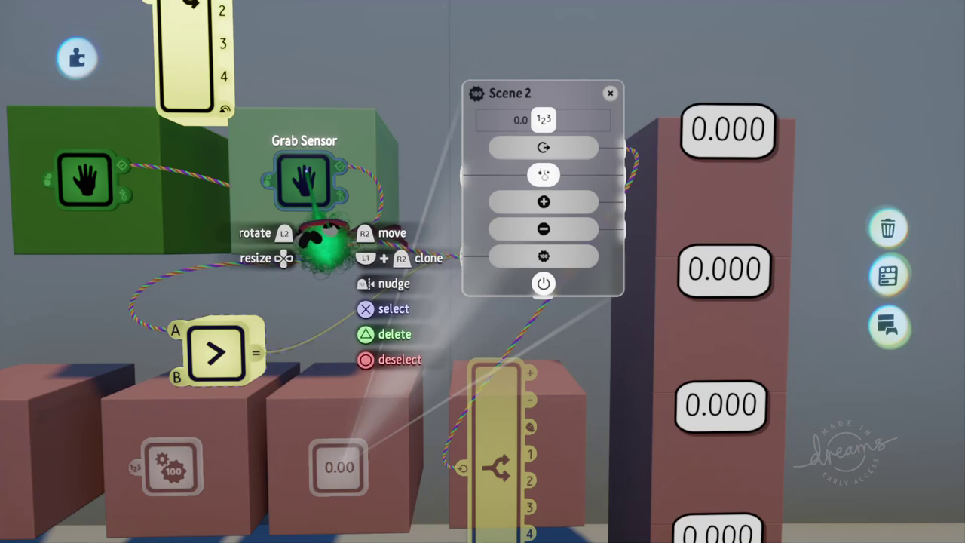
pyautogui.moveTo(324, 240); pyautogui.dragTo(461, 256)
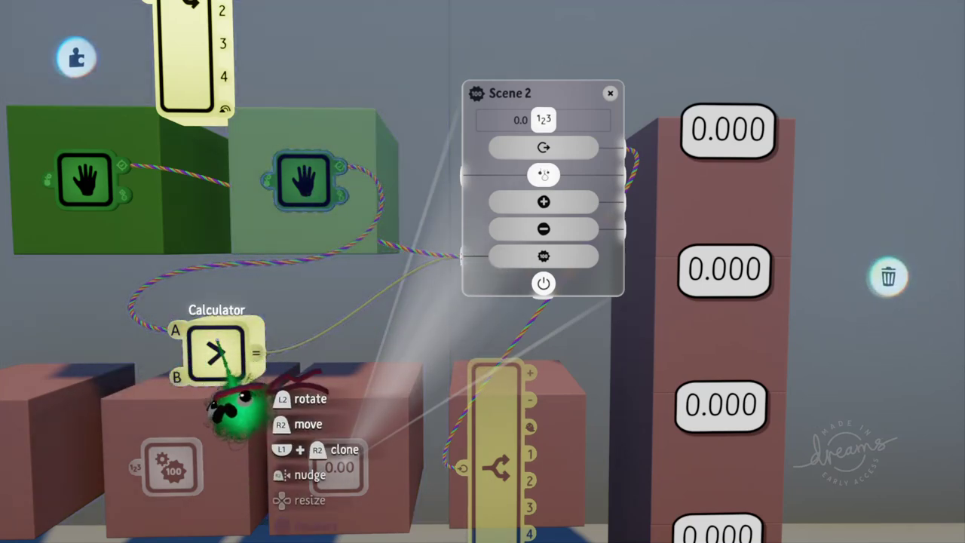
# - Examine the Greater Than operation in the Calculator, close its settings, and trace its output wire into Post Score
pyautogui.click(216, 353)
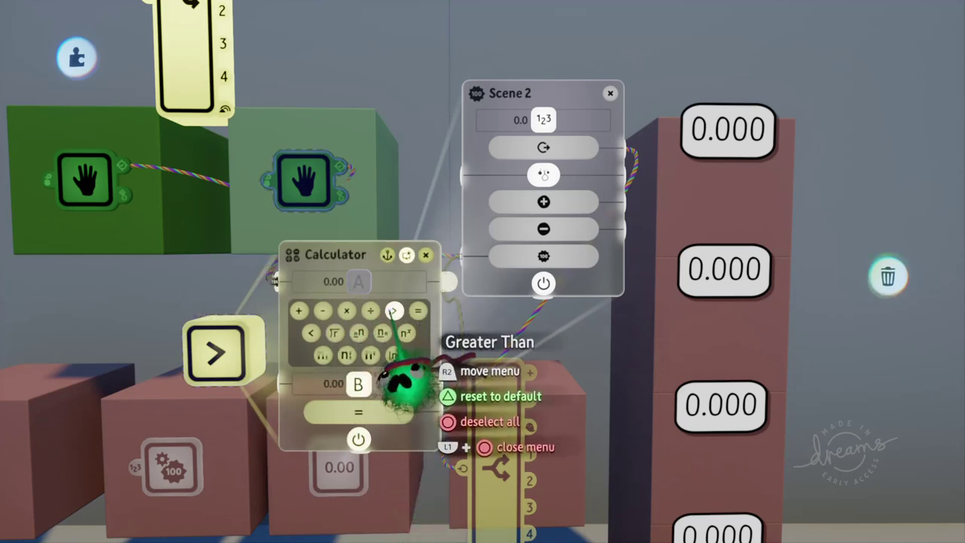
pyautogui.click(393, 310)
pyautogui.press('Escape')
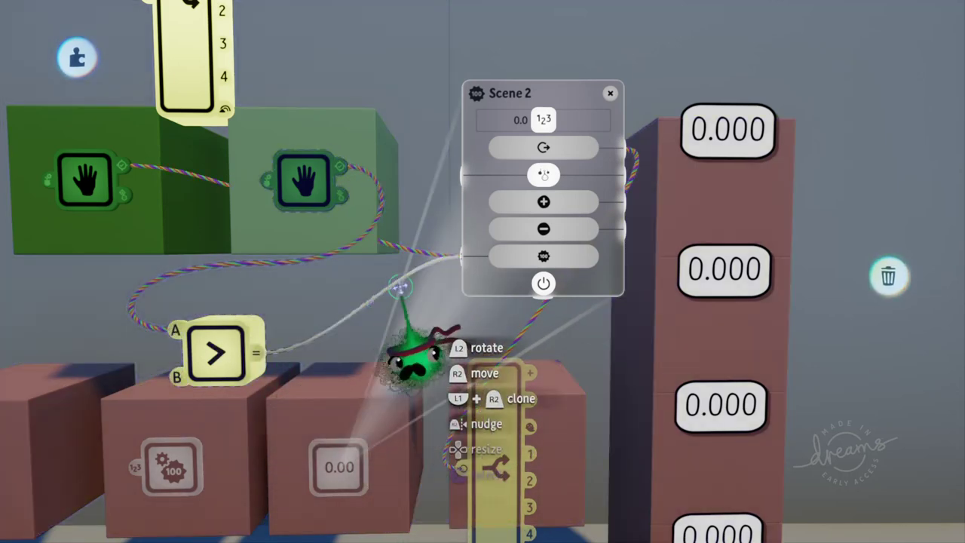
pyautogui.moveTo(400, 287); pyautogui.dragTo(453, 256)
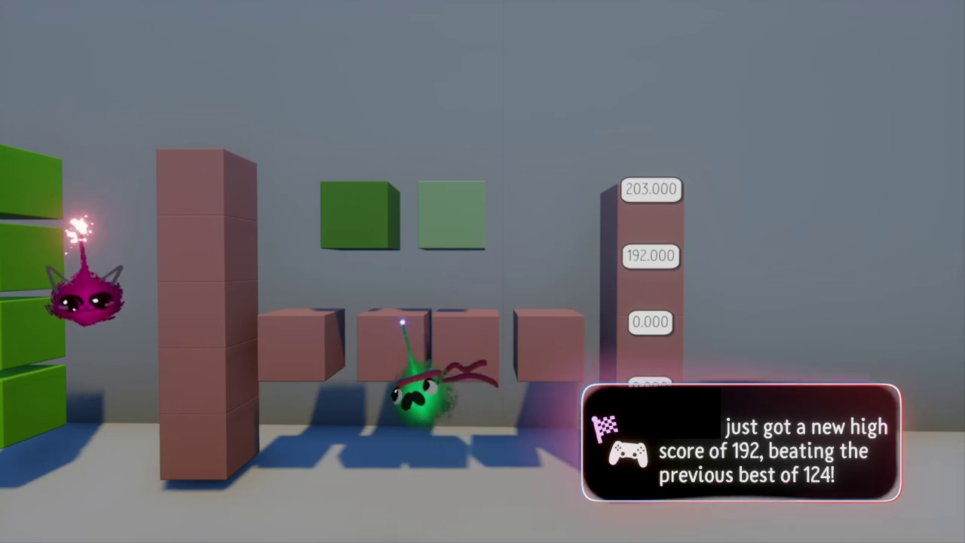
# - Exit the creation being played and open Score tutorial (do not play) from My Creations
pyautogui.press('Escape')
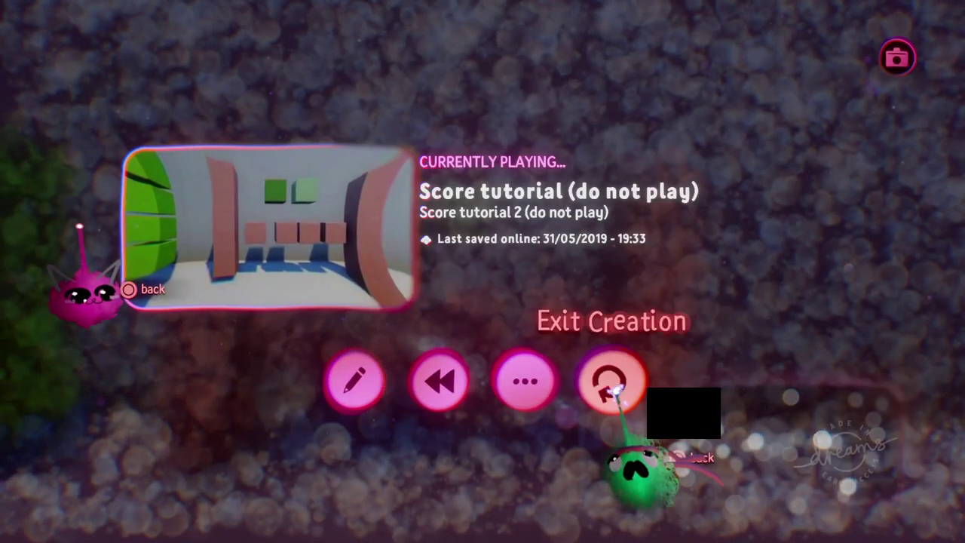
pyautogui.click(610, 381)
pyautogui.press('Escape')
pyautogui.press('Right')
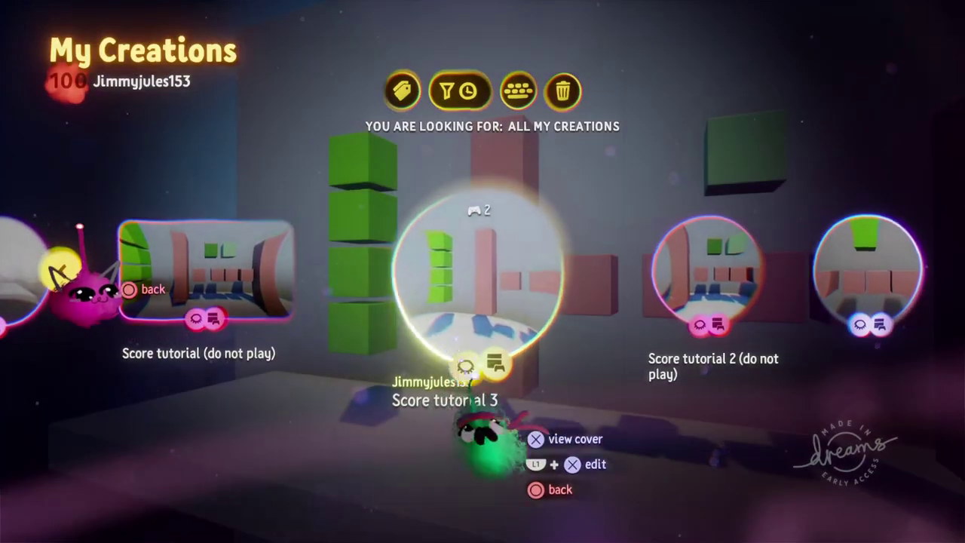
pyautogui.press('Right')
pyautogui.click(292, 308)
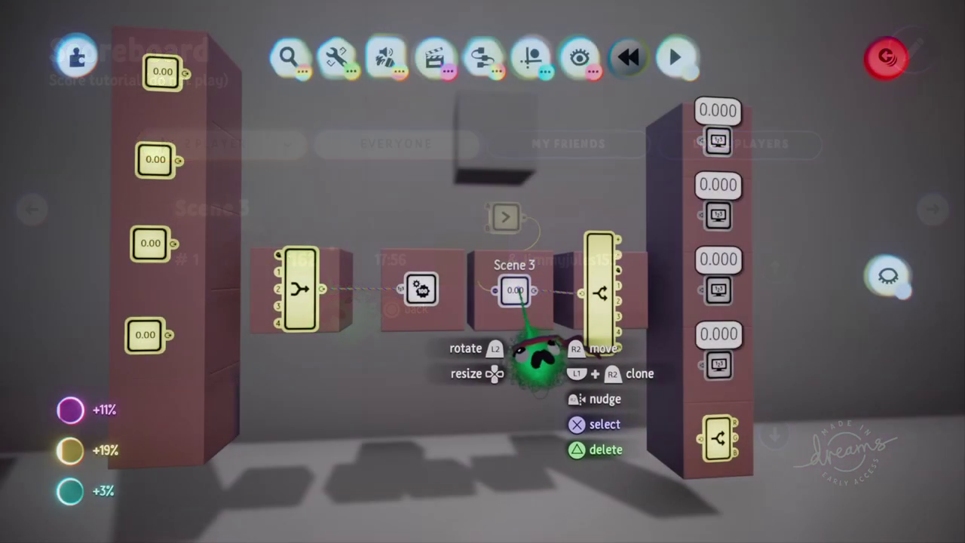
# - Open the Scene 3 score gadget, move its settings aside, examine the Multiplayer option, and close the settings
pyautogui.click(517, 294)
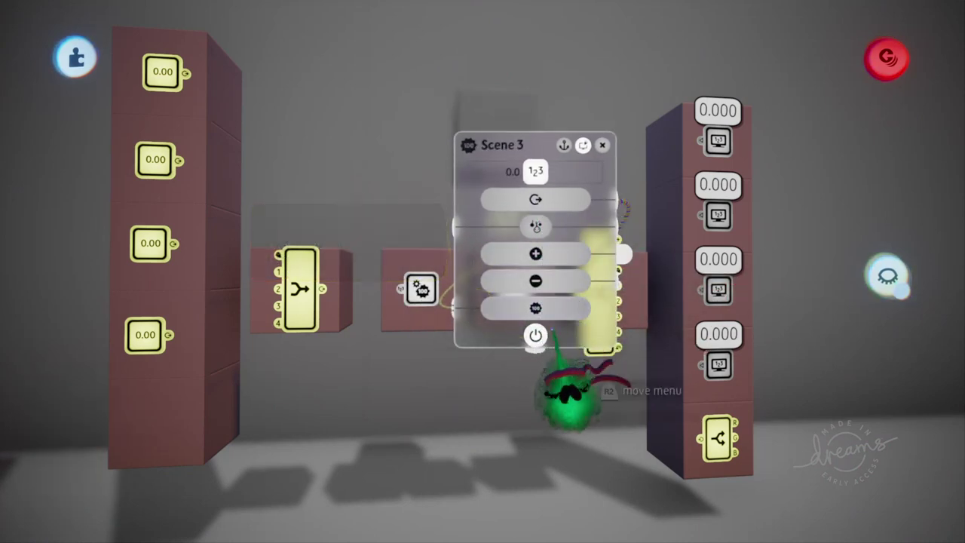
pyautogui.moveTo(503, 394); pyautogui.dragTo(664, 267)
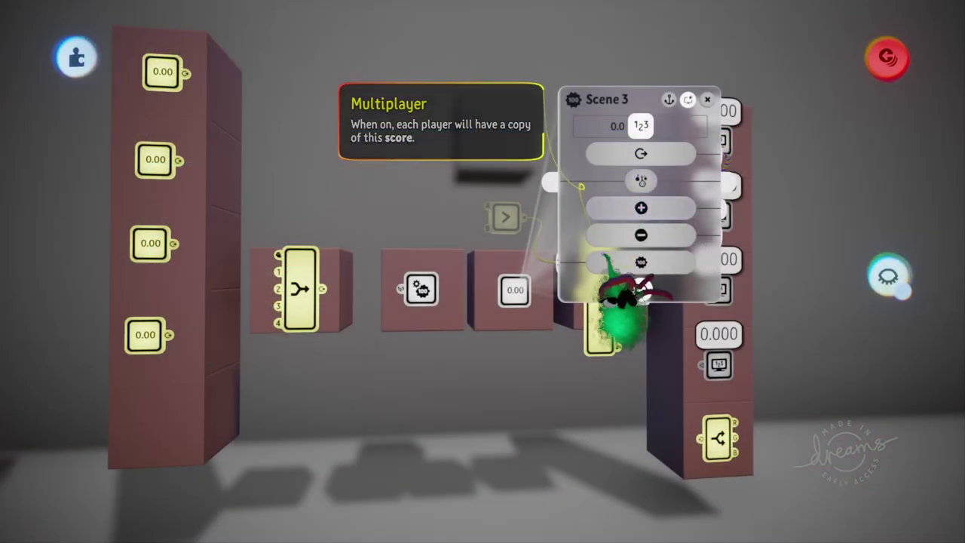
pyautogui.press('Escape')
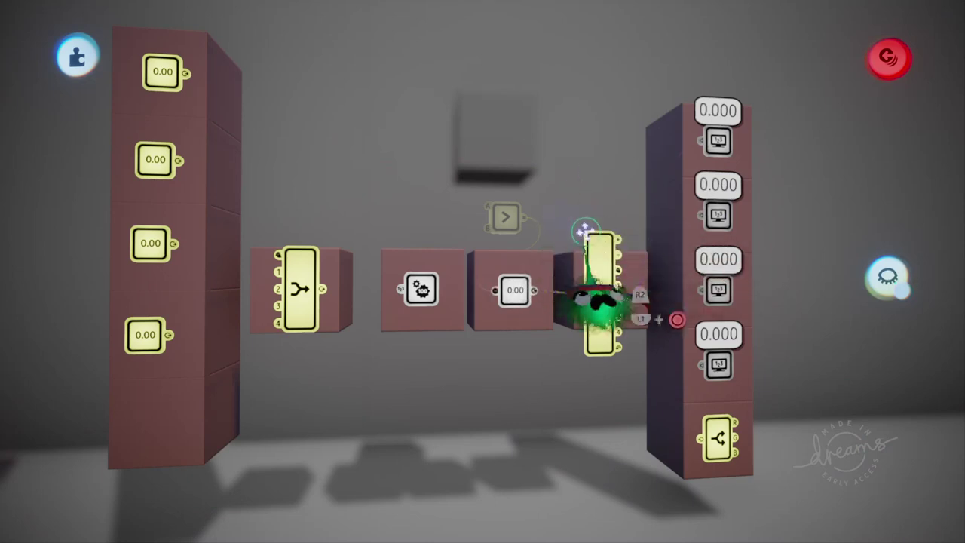
# - Exit the Scene 3 editing session and return to the creations browser
pyautogui.press('Escape')
pyautogui.click(743, 373)
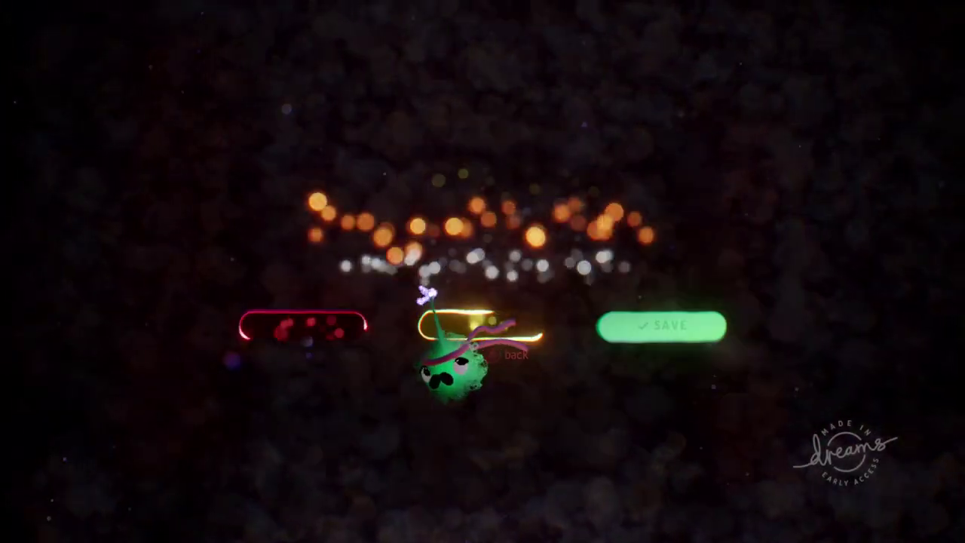
pyautogui.click(467, 332)
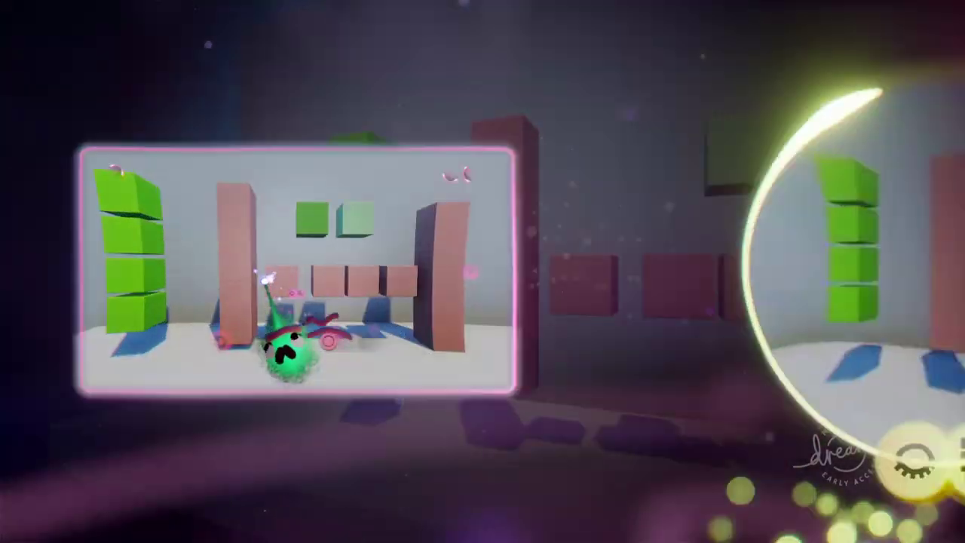